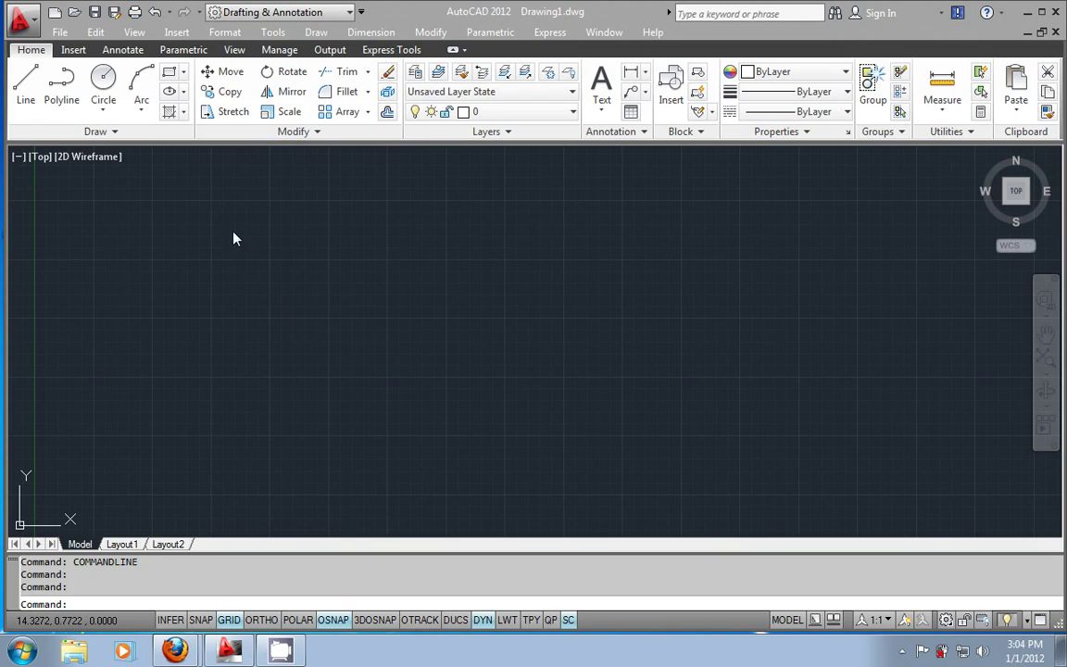
left_click(169, 80)
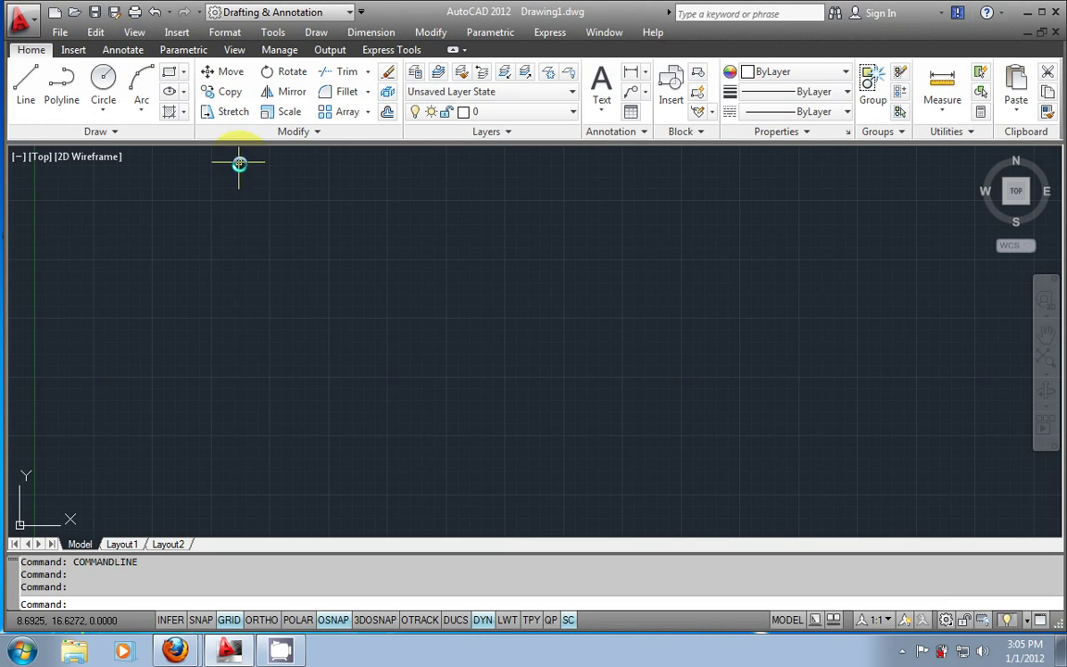
left_click(278, 225)
left_click(516, 362)
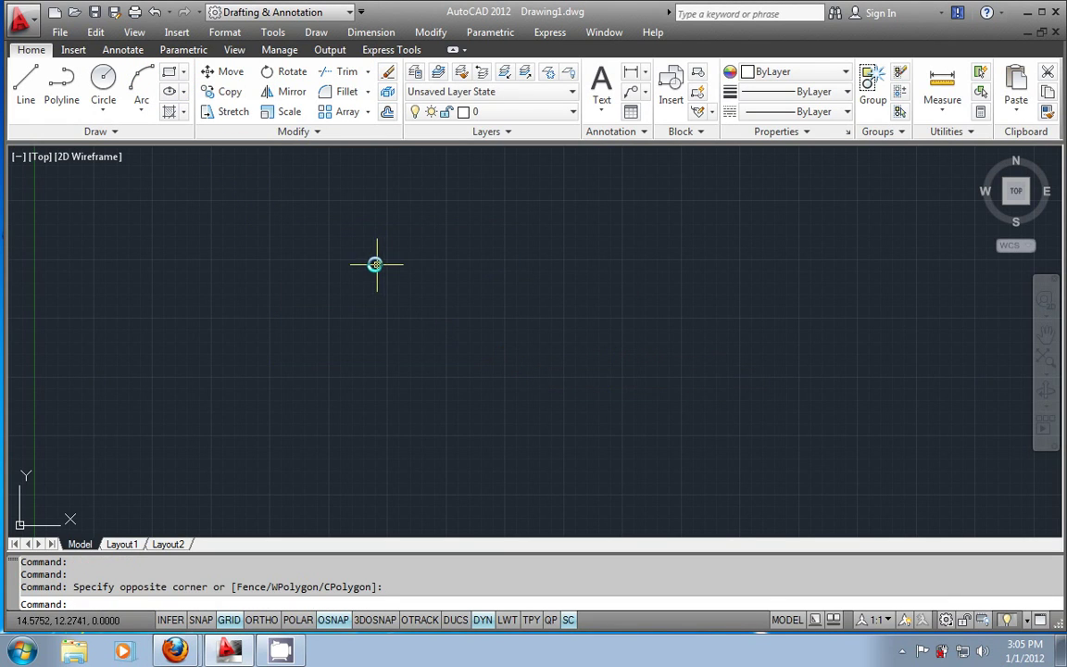
Draw a horizontal rectangle, about twice as wide as tall, with its upper-left corner at about 11.1, 13.9.
left_click(170, 72)
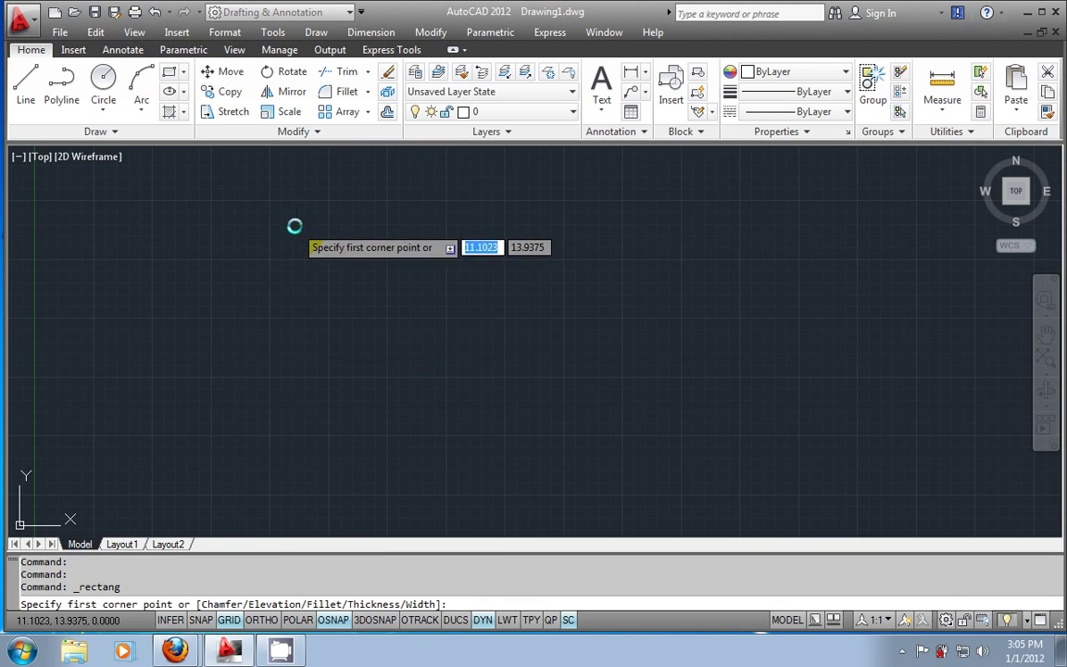
left_click(295, 225)
left_click(559, 353)
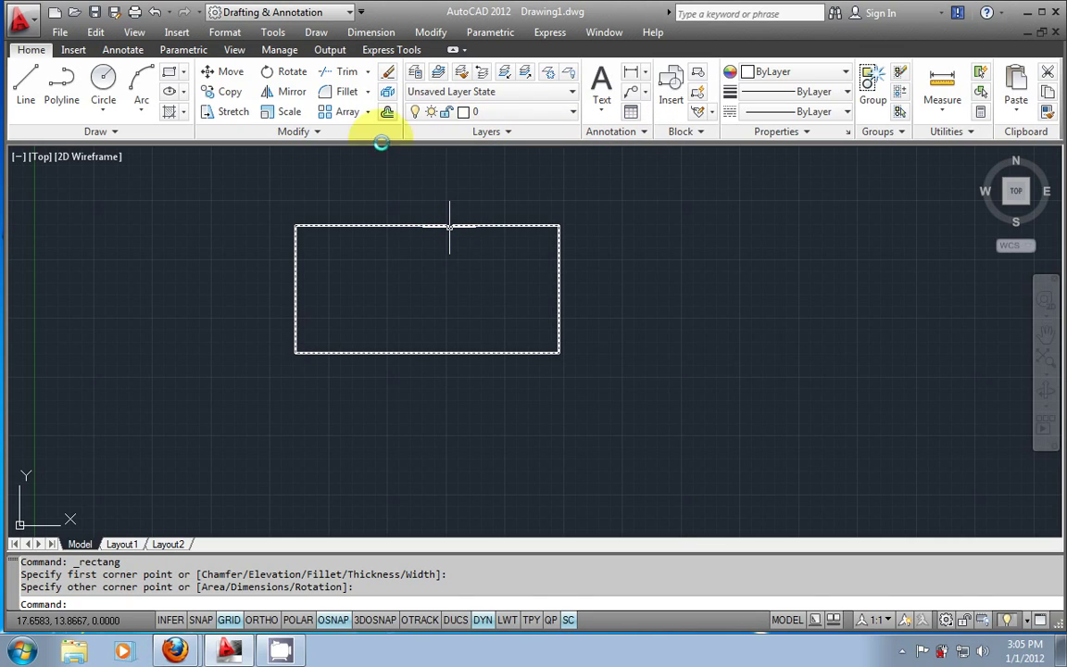
Scale the rectangle by a factor of 2, using its lower-left corner as the base point.
left_click(356, 222)
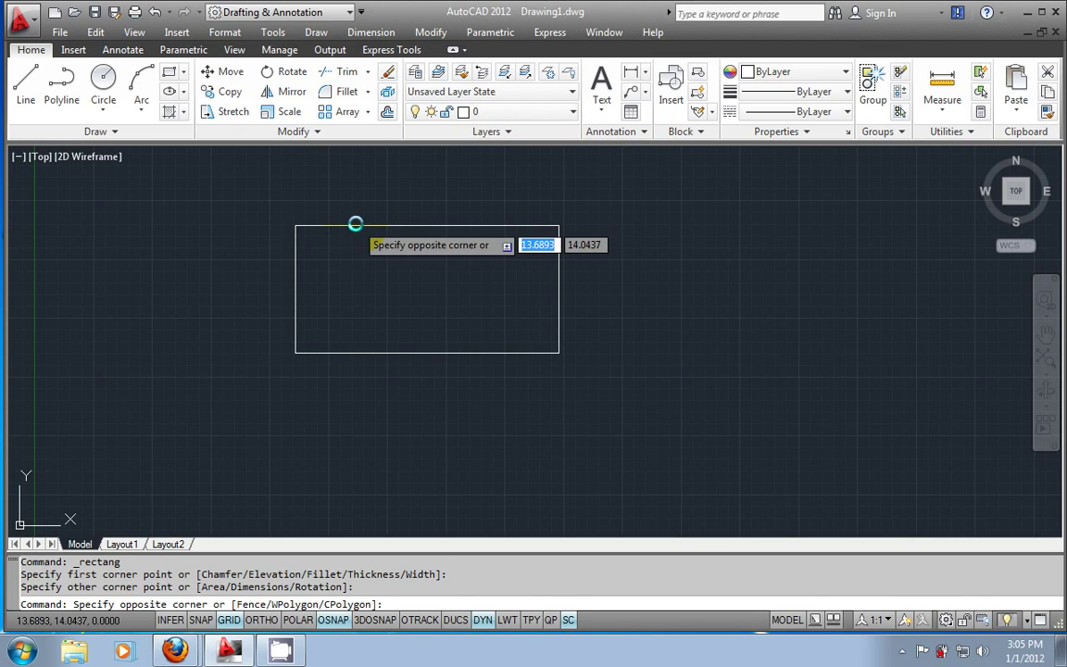
left_click(356, 227)
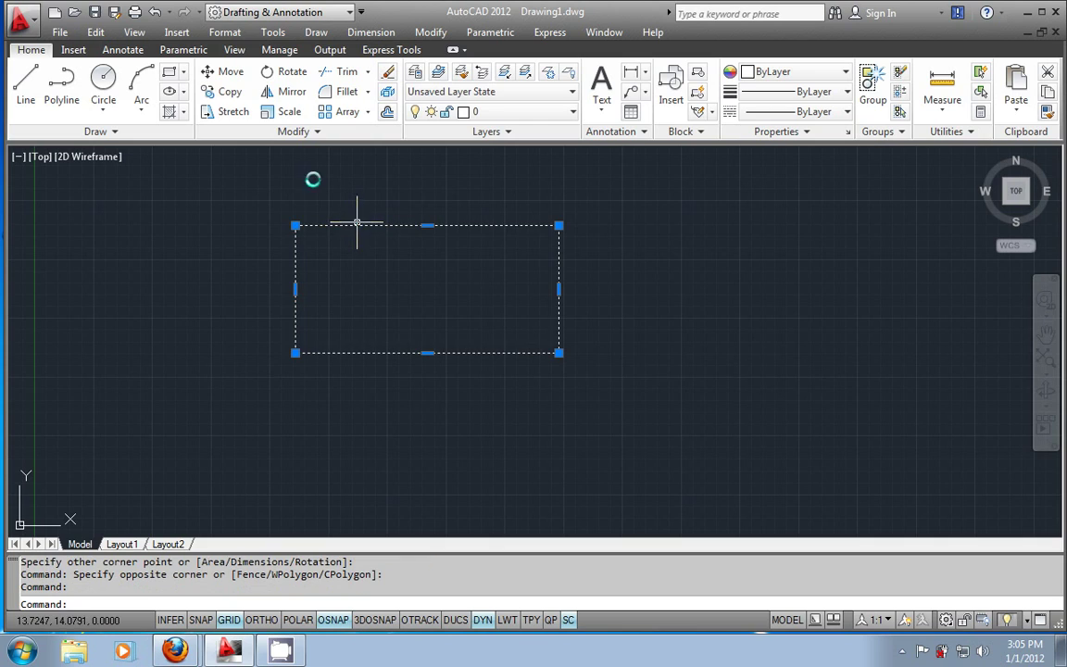
left_click(290, 113)
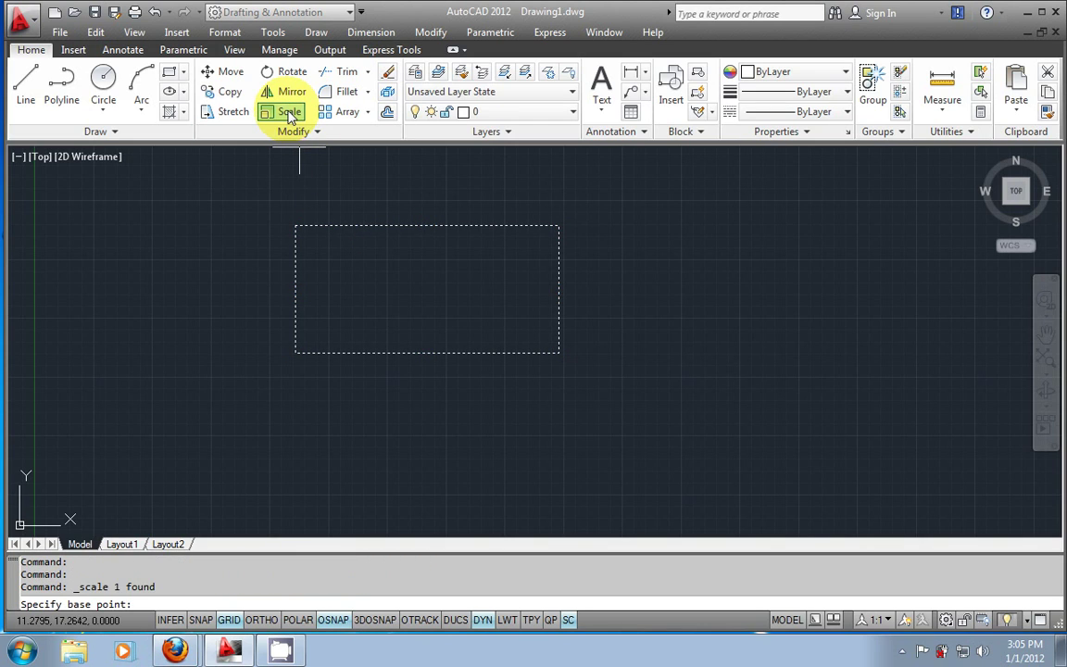
left_click(295, 353)
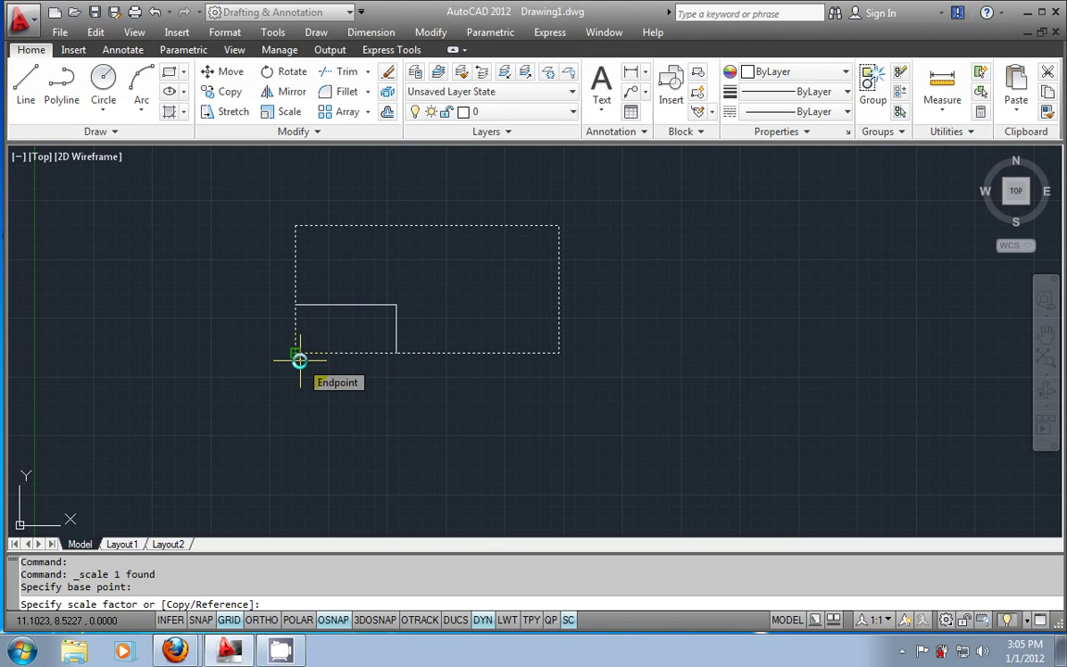
type("2")
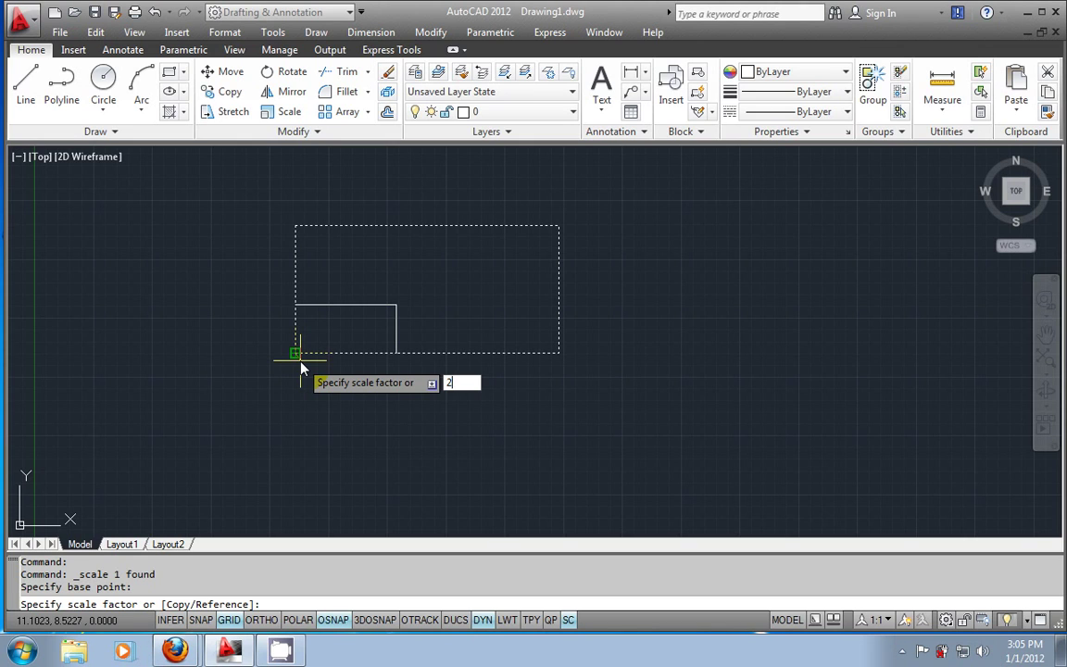
key("Return")
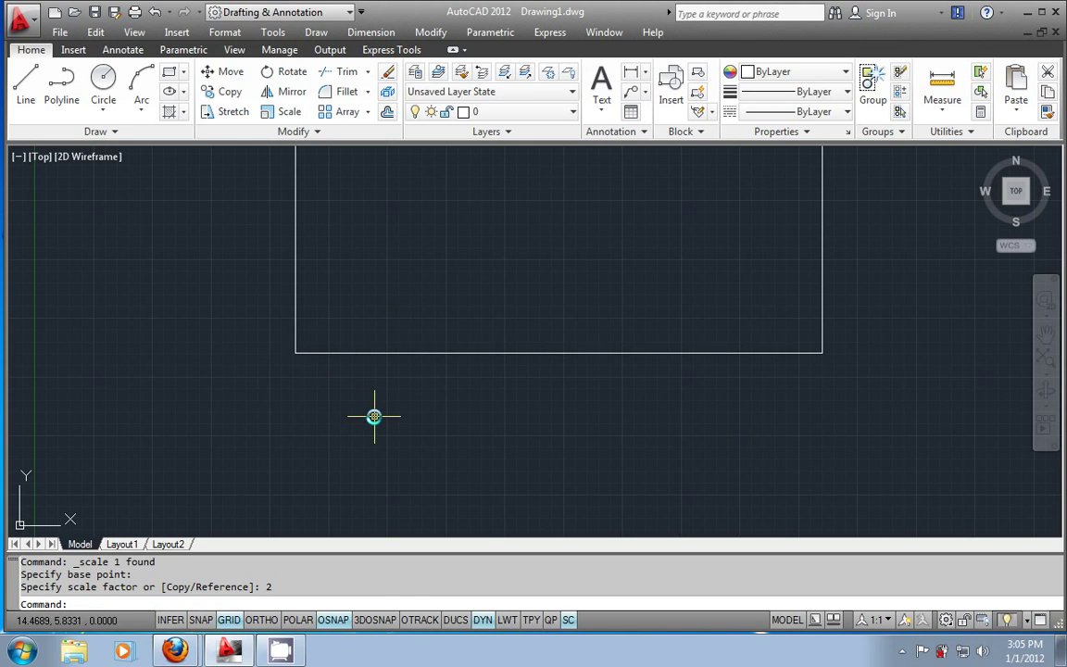
Erase the enlarged rectangle from the drawing.
type("z")
key("Return")
type("e")
key("Return")
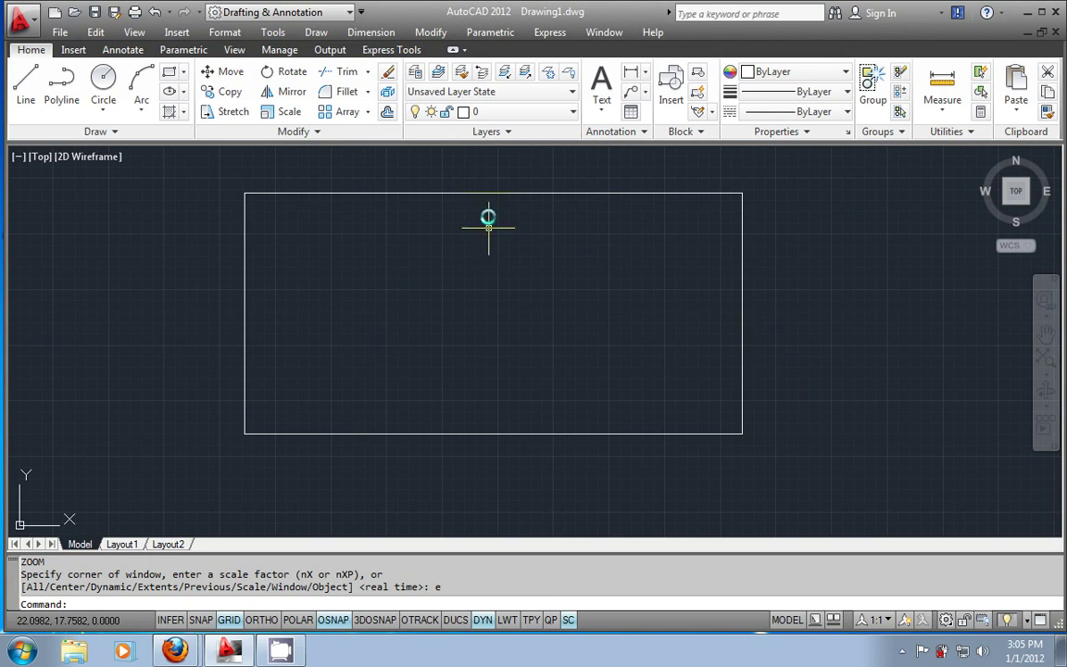
left_click(483, 193)
key("Delete")
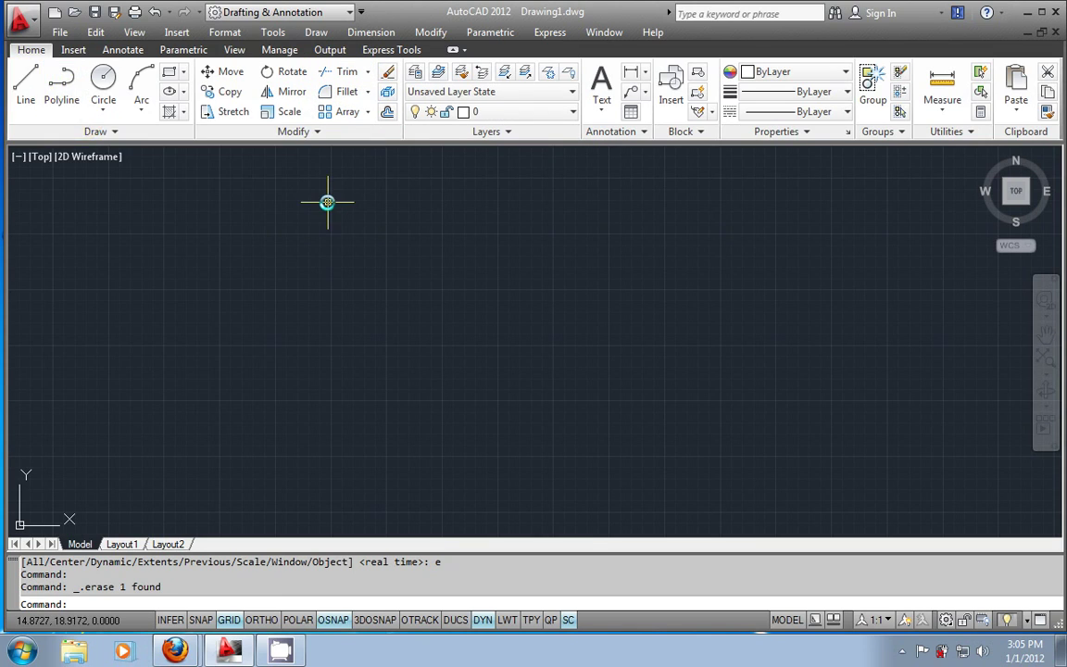
Draw a steep line descending to the right, and a separate shallow line rising from its left that stops just short of it.
left_click(38, 111)
left_click(531, 220)
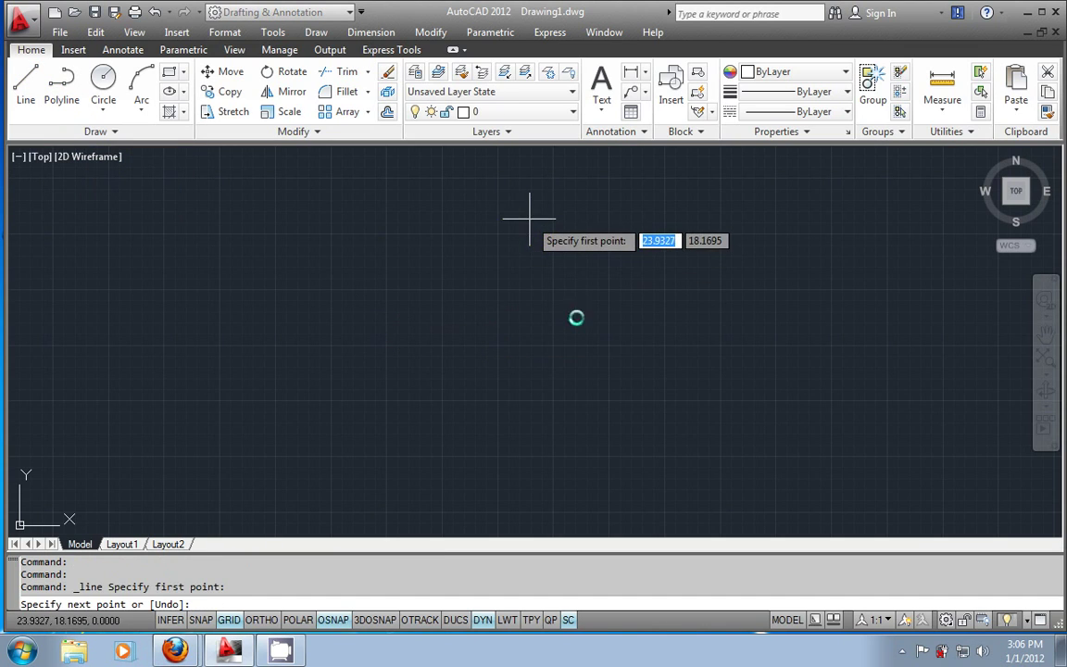
left_click(625, 426)
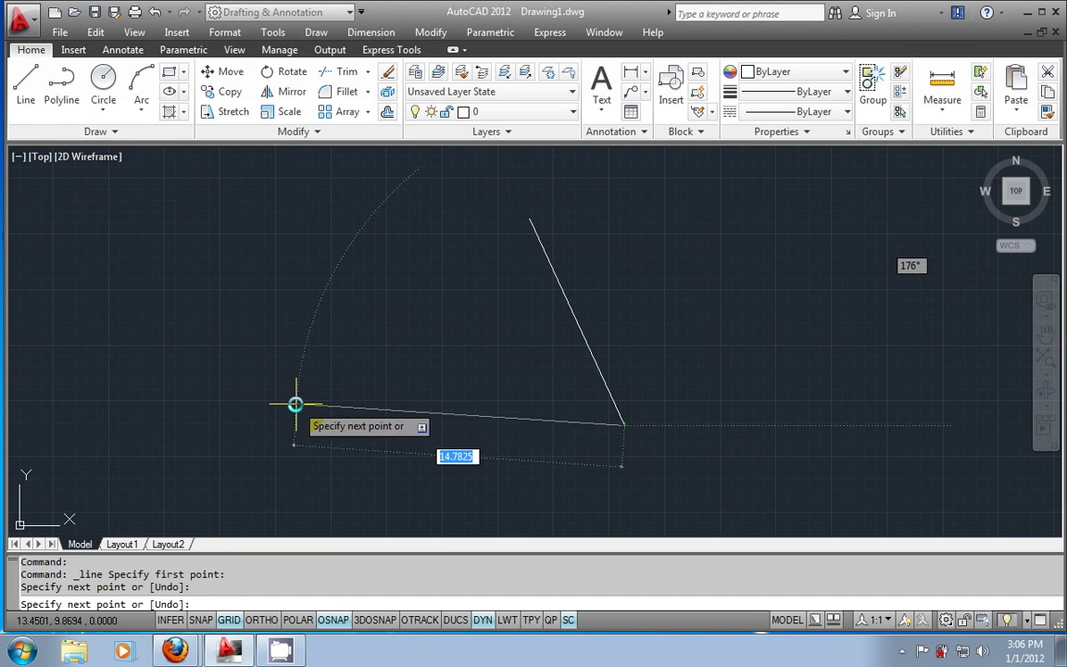
key("Escape")
key("Return")
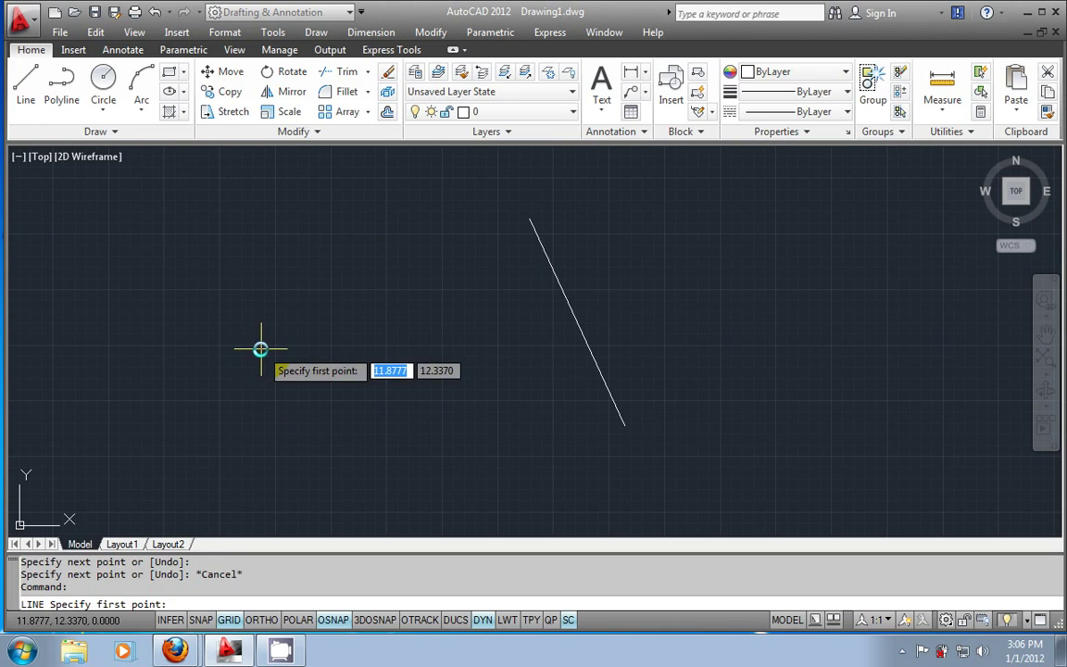
left_click(368, 360)
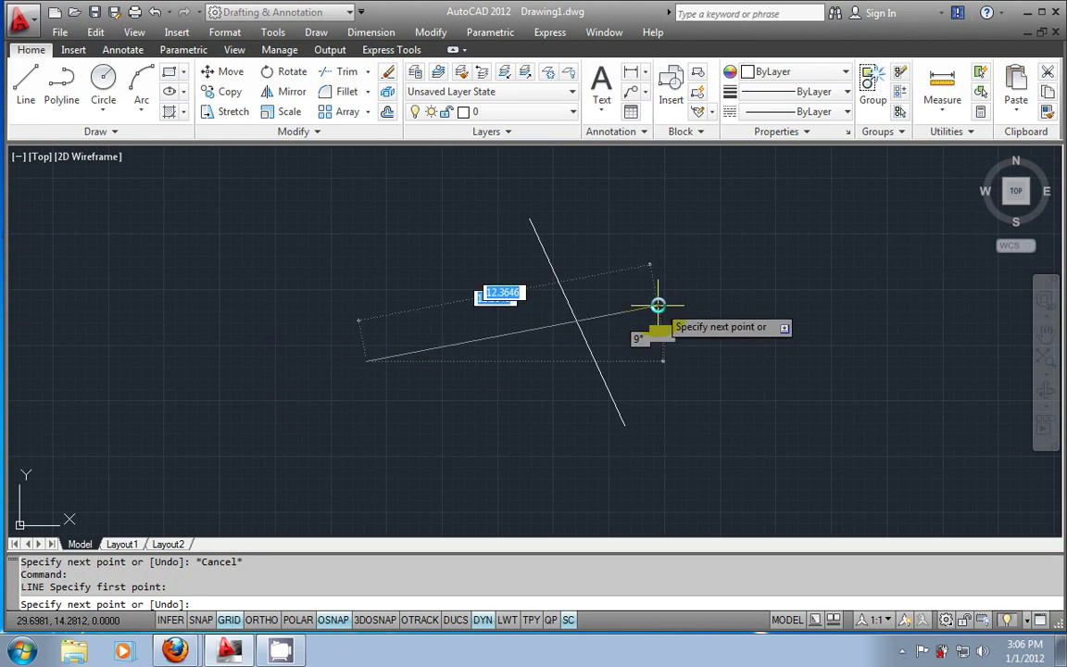
left_click(562, 335)
key("Escape")
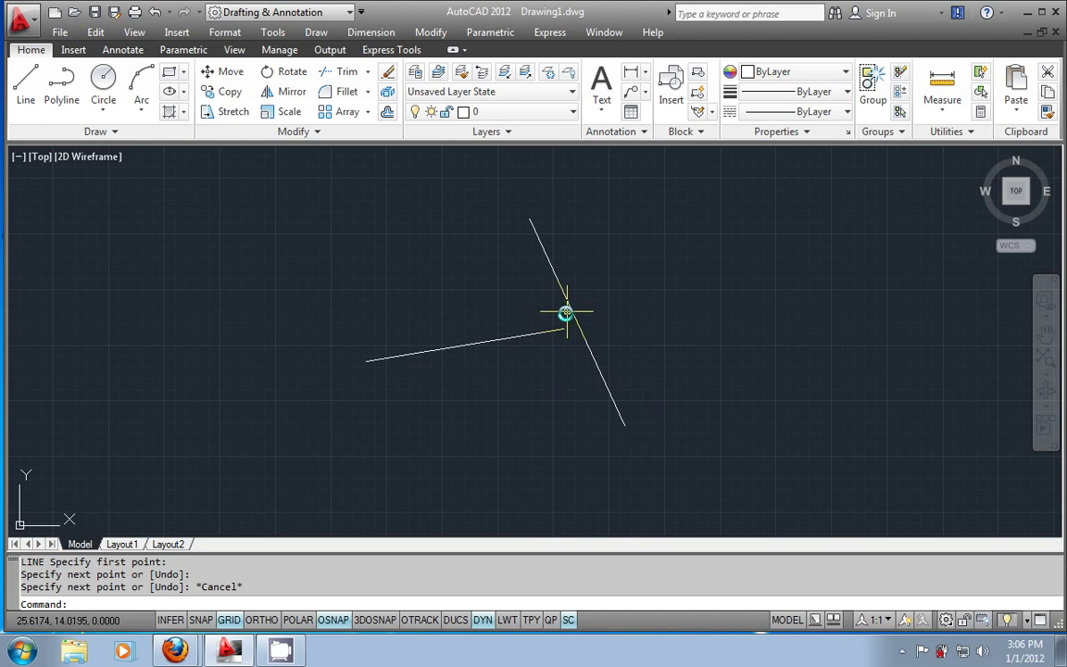
Extend the shallow line to the steep line, using the steep line as the boundary edge.
scroll(564, 318, "down", 1)
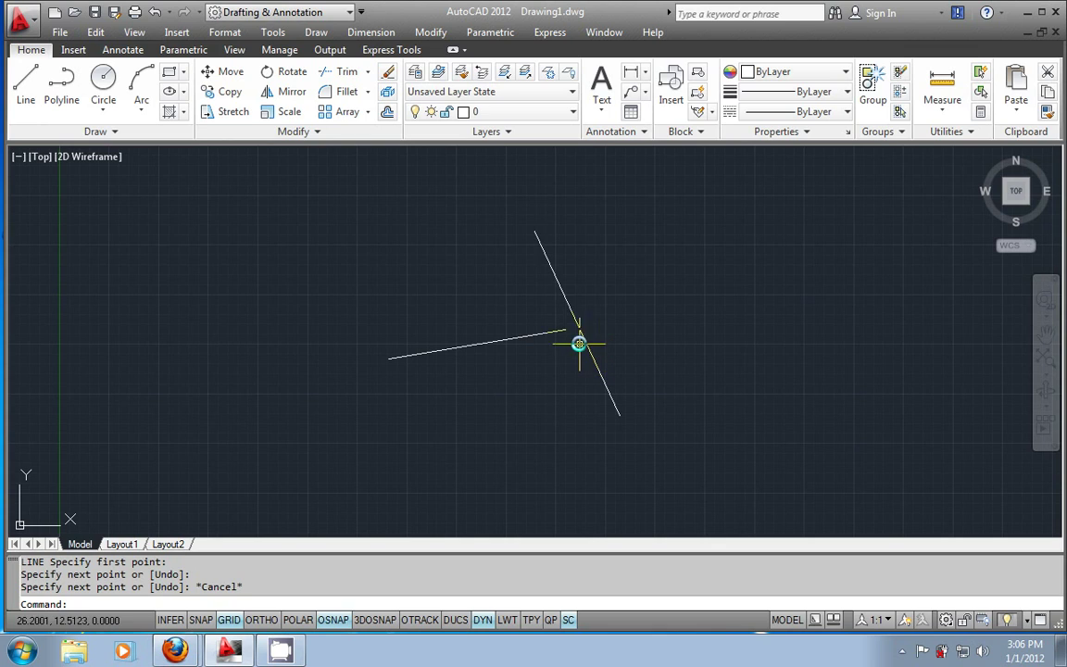
scroll(566, 317, "up", 1)
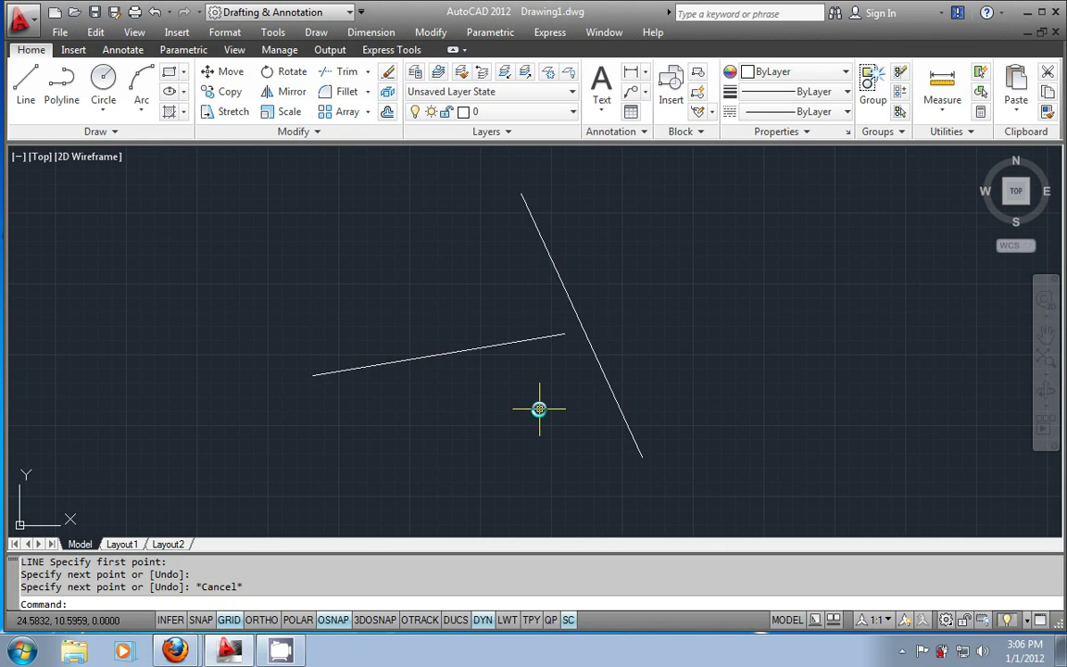
type("e")
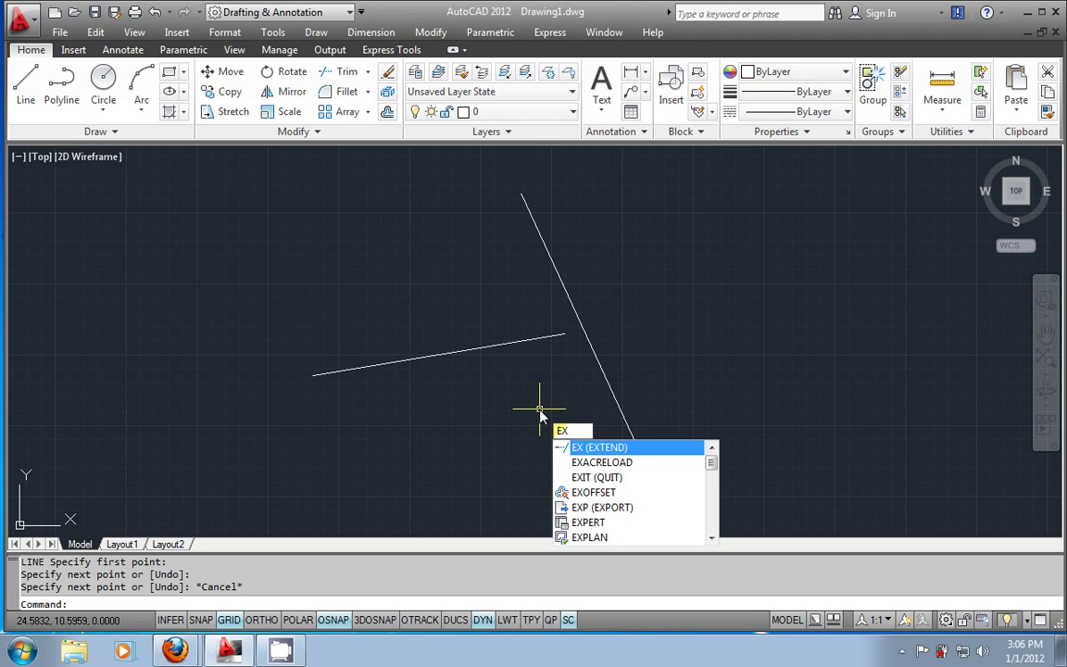
key("Return")
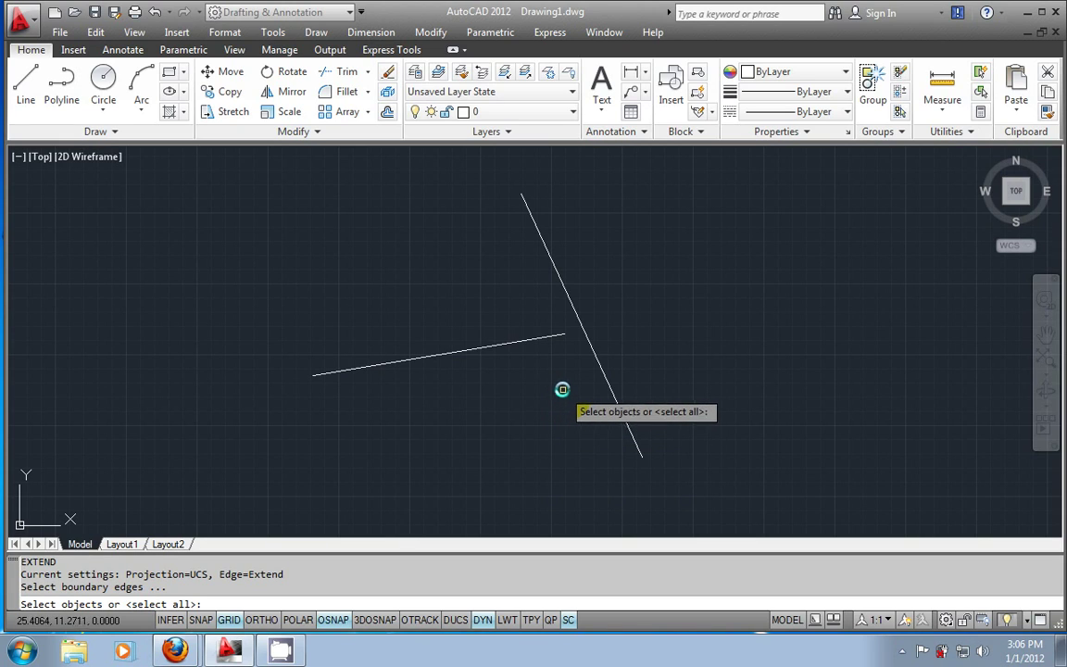
left_click(595, 354)
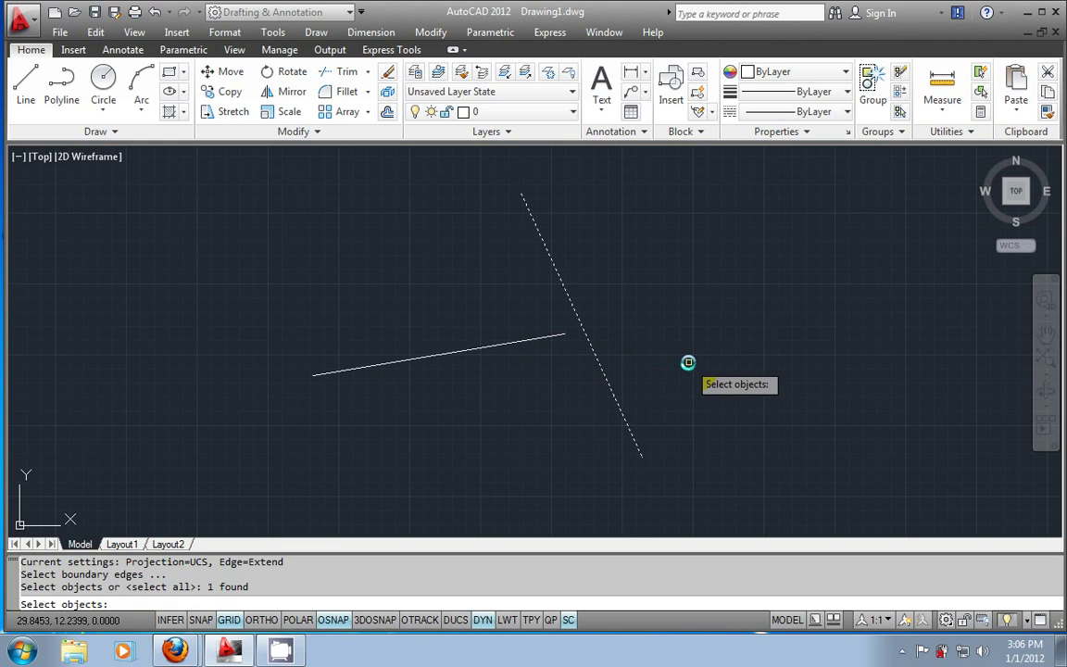
key("Return")
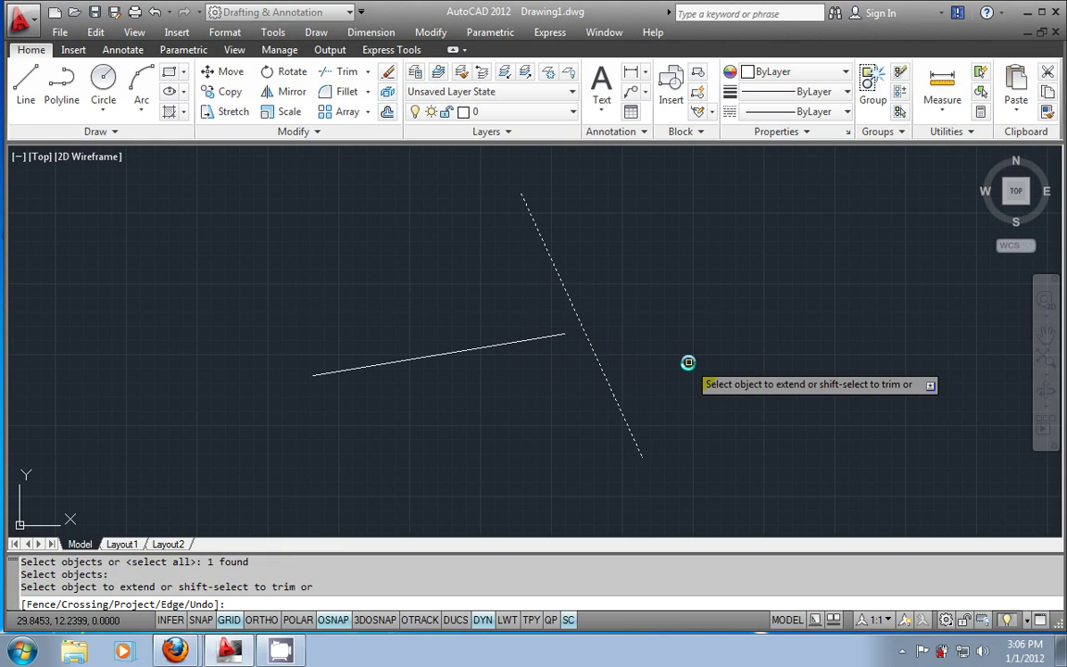
left_click(525, 341)
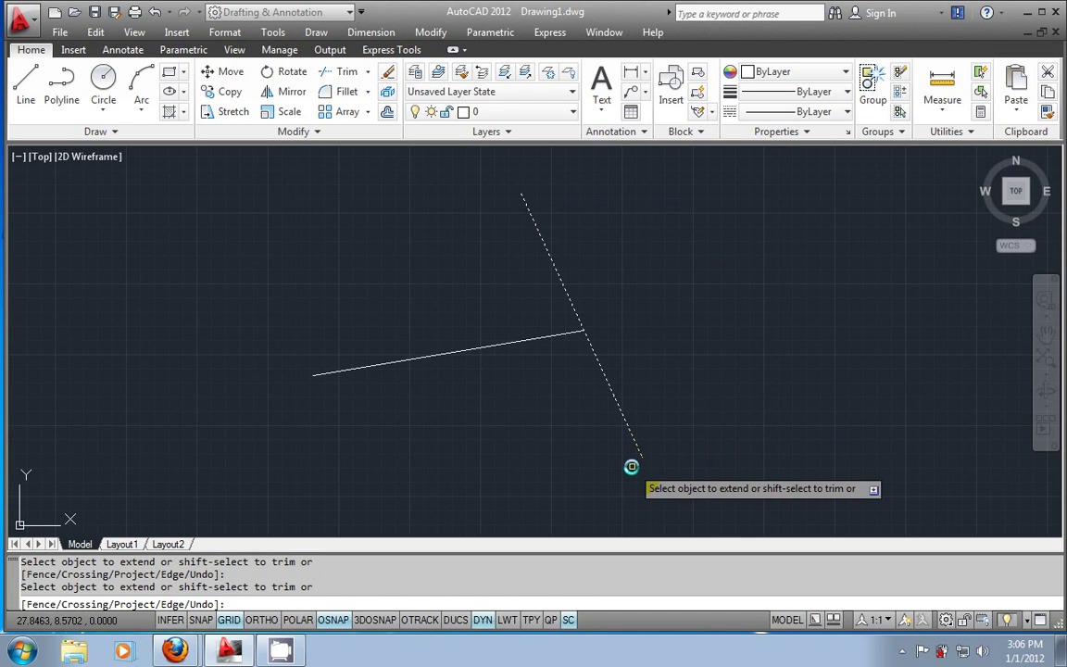
left_click(575, 334)
key("Escape")
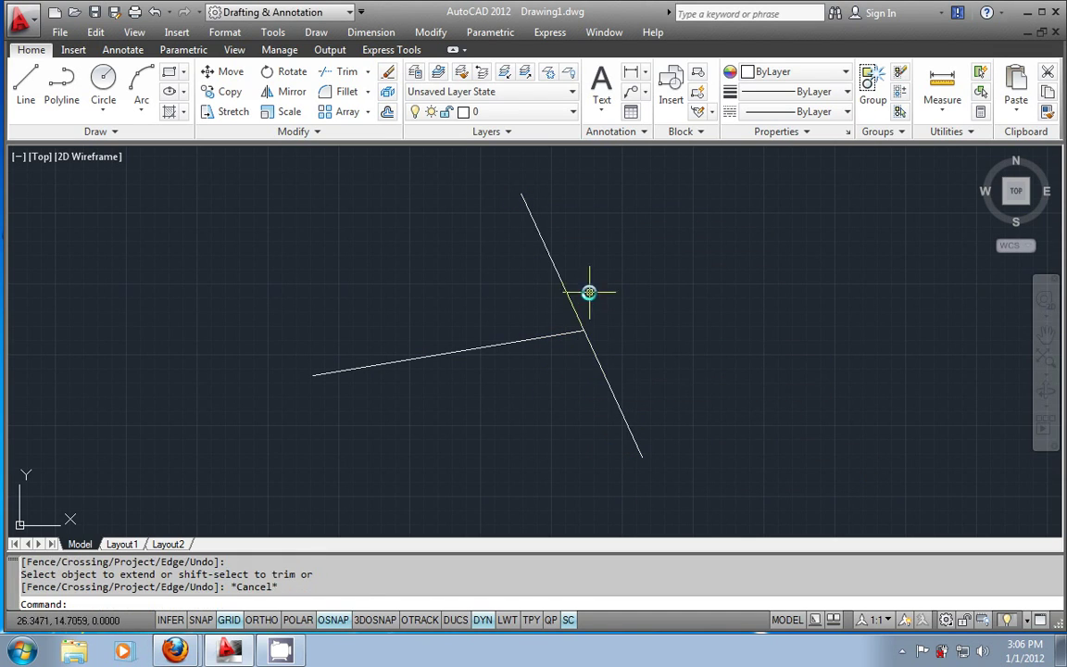
Erase both joined lines from the drawing.
left_click(594, 280)
left_click(556, 367)
key("Delete")
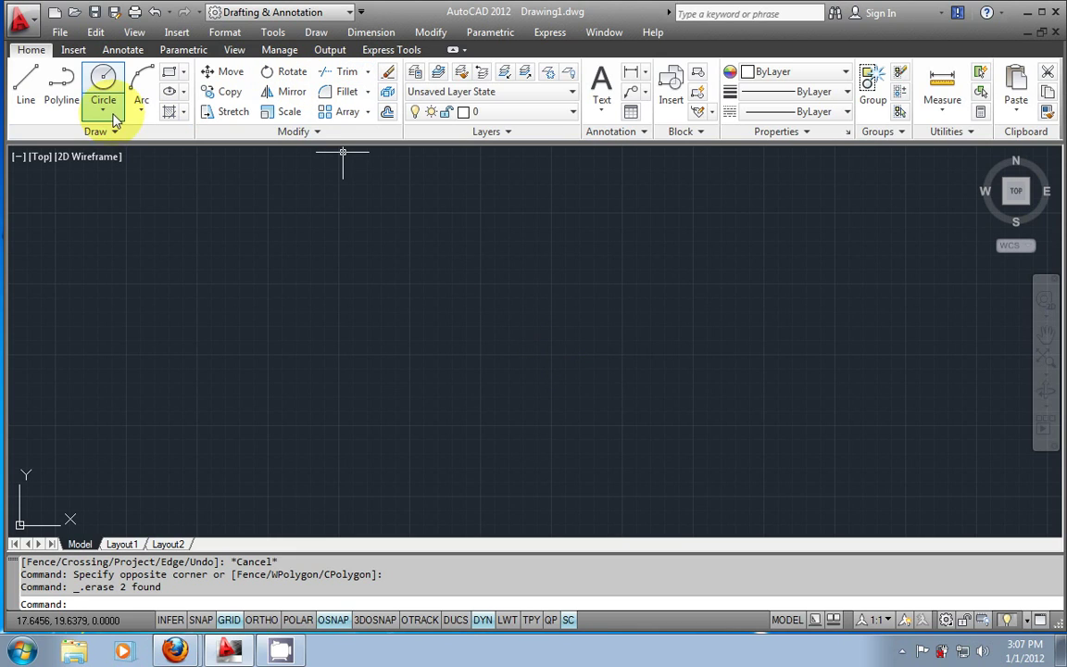
Draw a line rising to the right from about 15.0, 12.2, and a second, descending line that crosses it near its upper end.
left_click(34, 104)
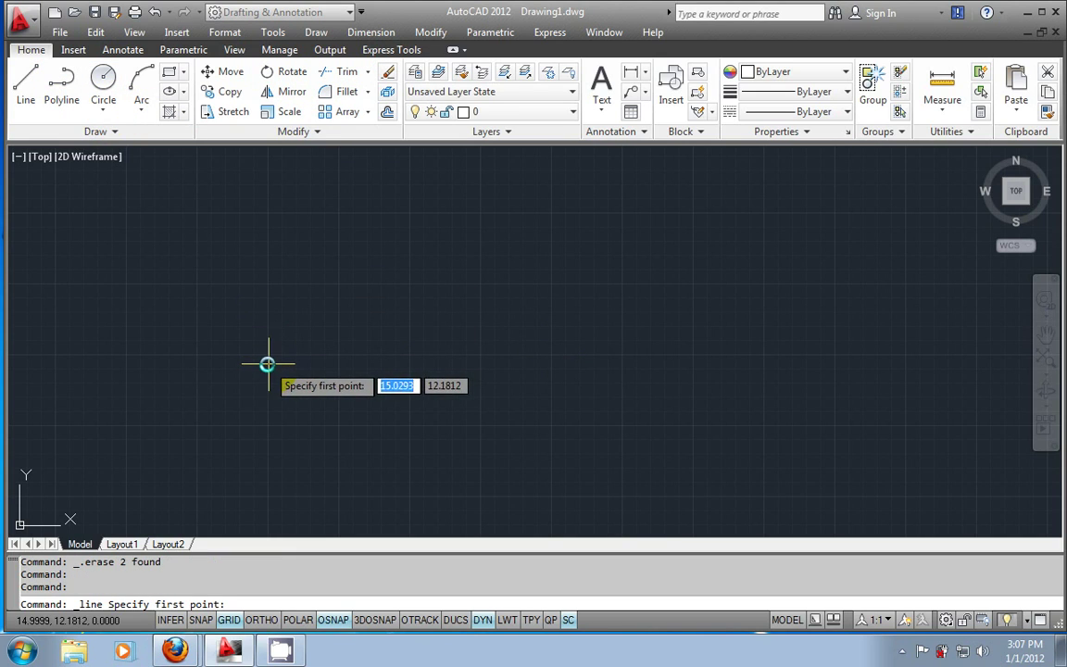
left_click(265, 364)
left_click(571, 241)
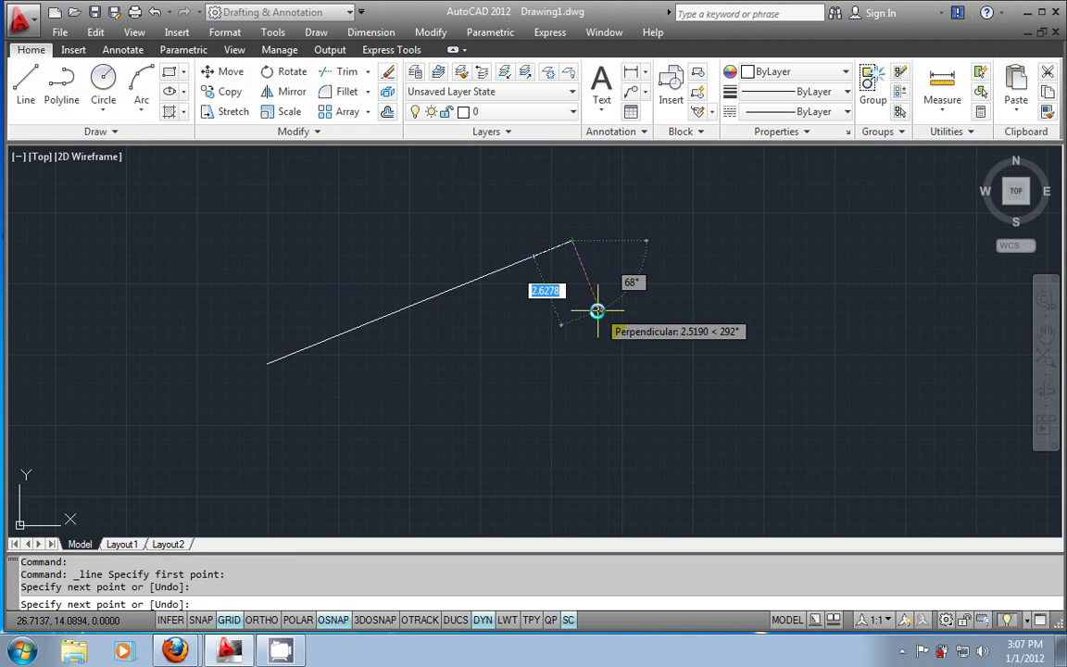
key("Escape")
left_click(26, 88)
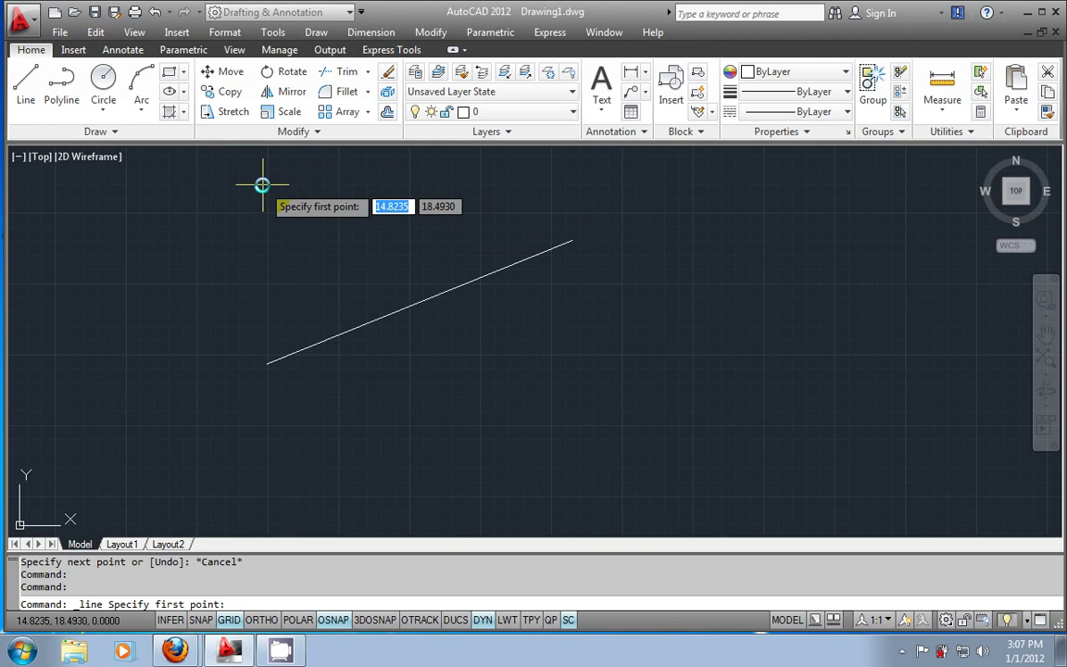
left_click(292, 181)
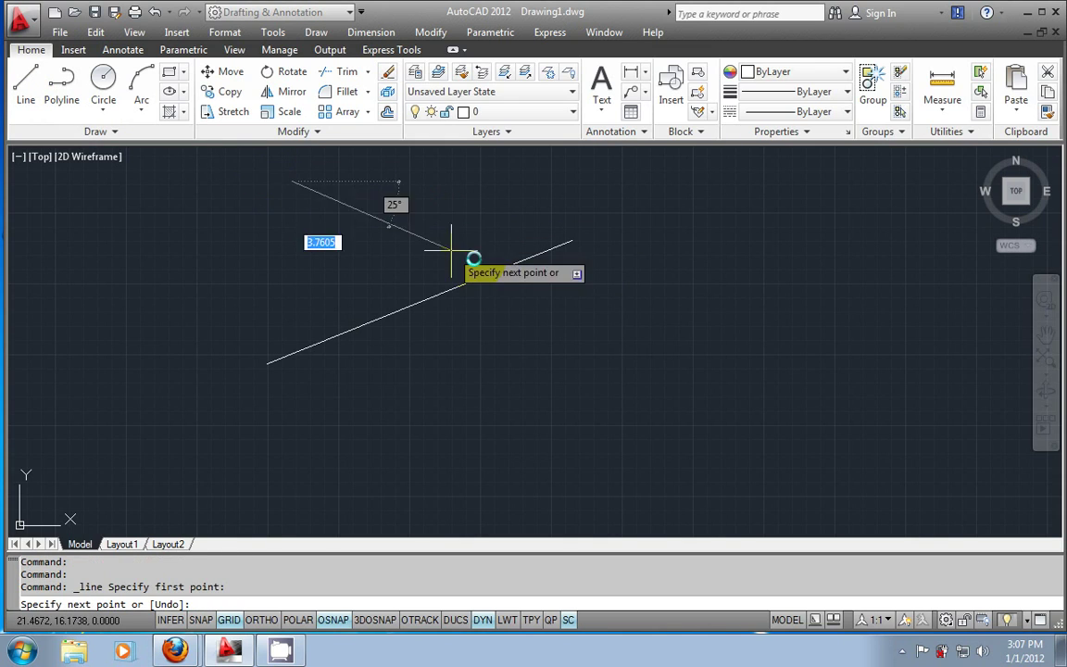
left_click(638, 269)
key("Escape")
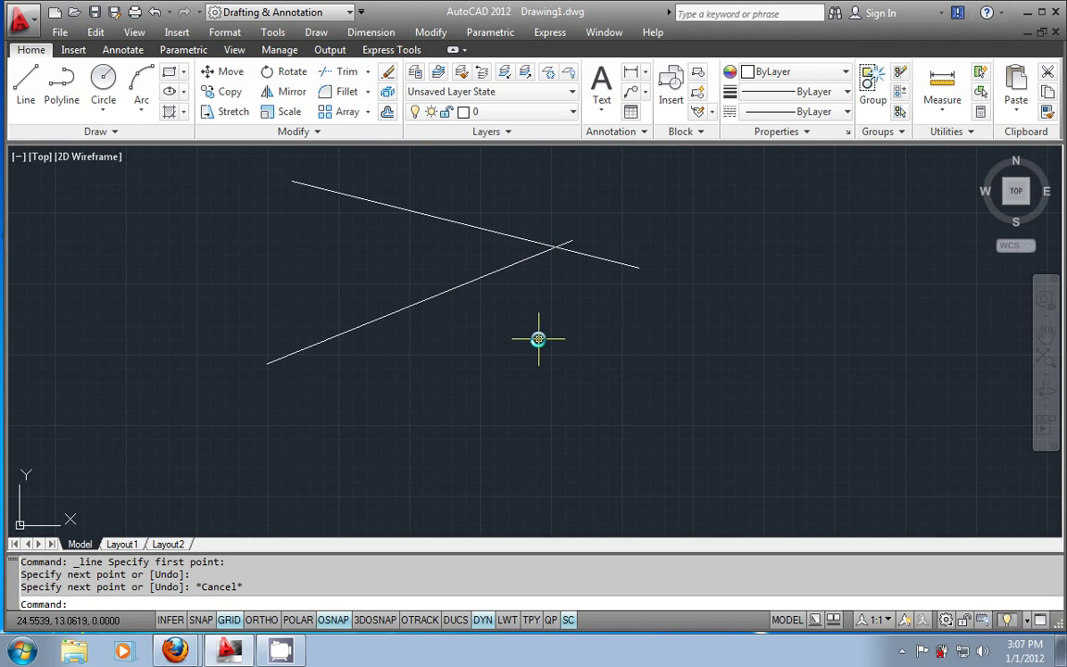
Trim the short ends of both lines beyond their intersection, using all objects as cutting edges.
type("TR")
key("Return")
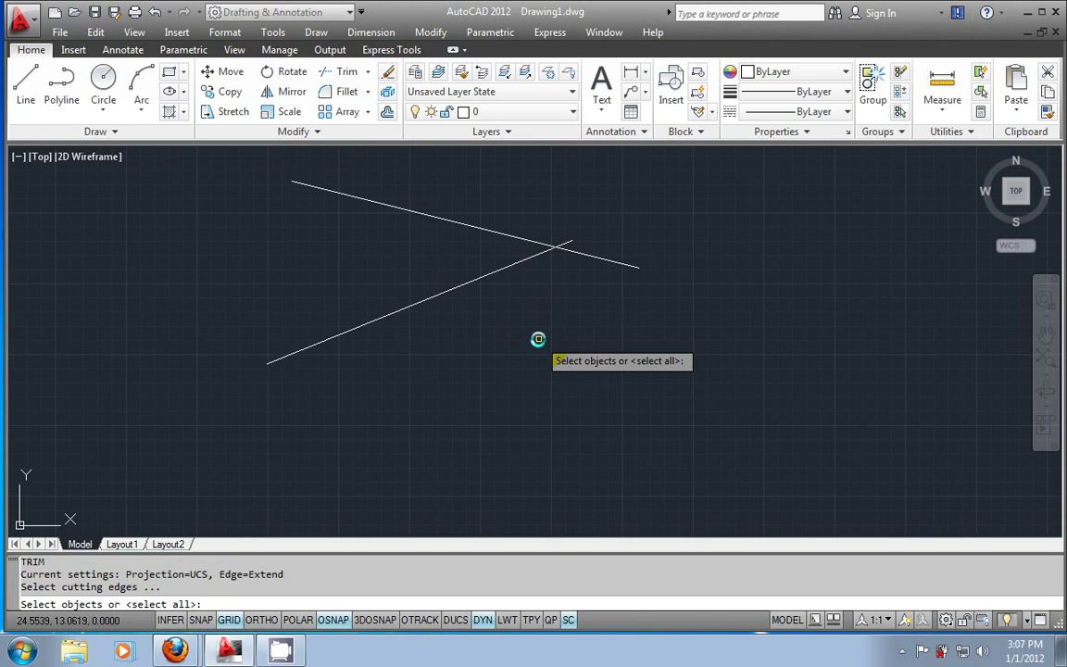
key("Return")
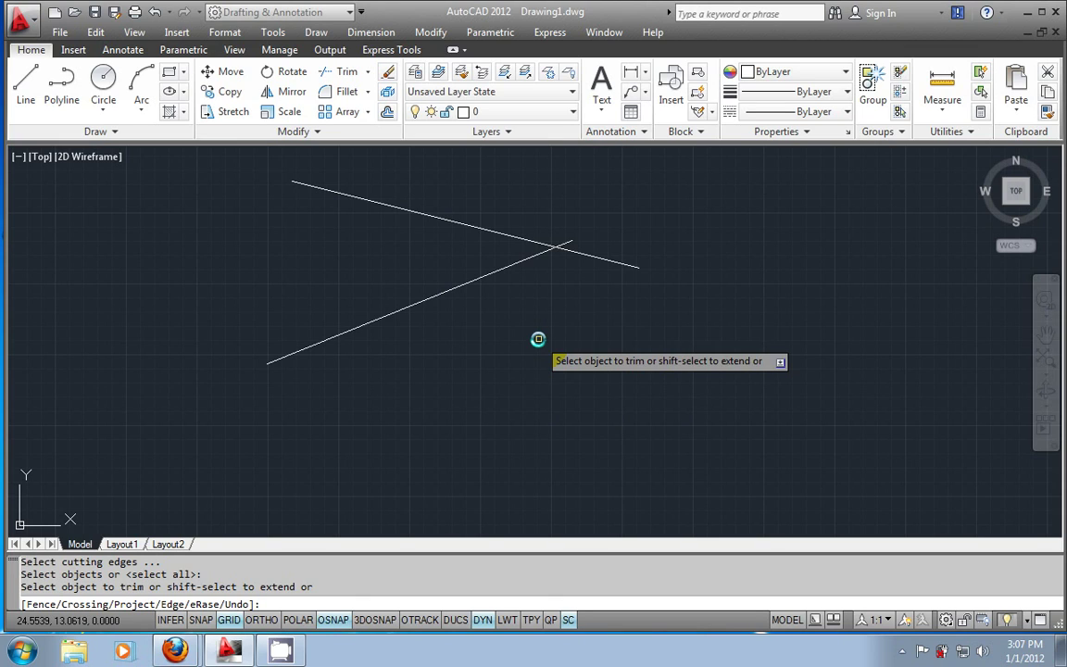
left_click(567, 245)
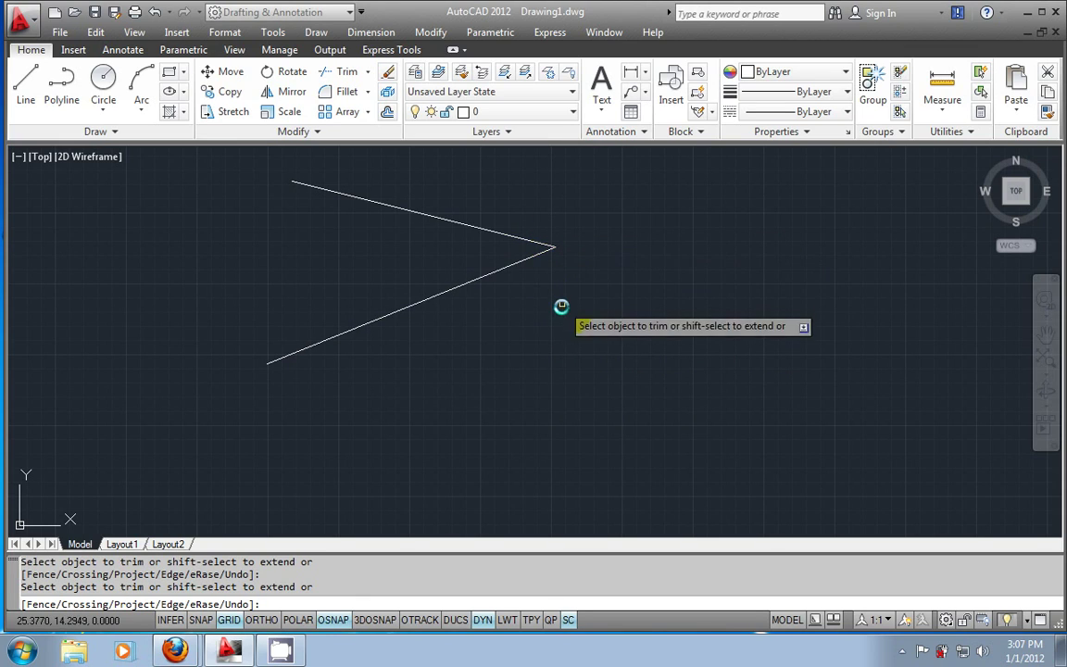
key("Escape")
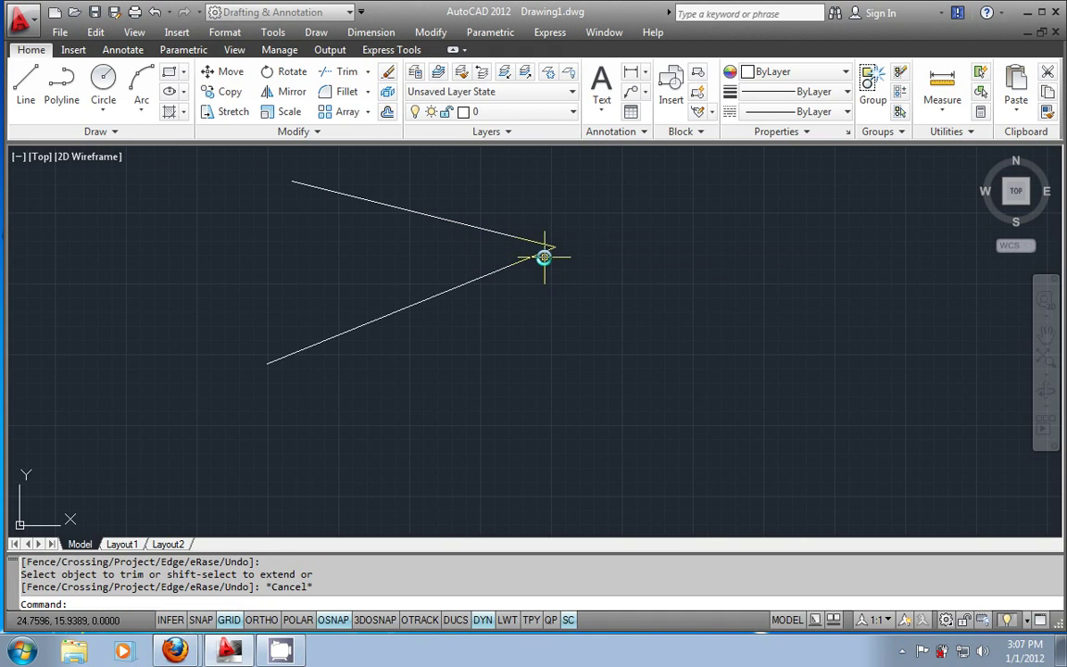
Erase both trimmed lines from the drawing.
left_click(553, 207)
left_click(529, 293)
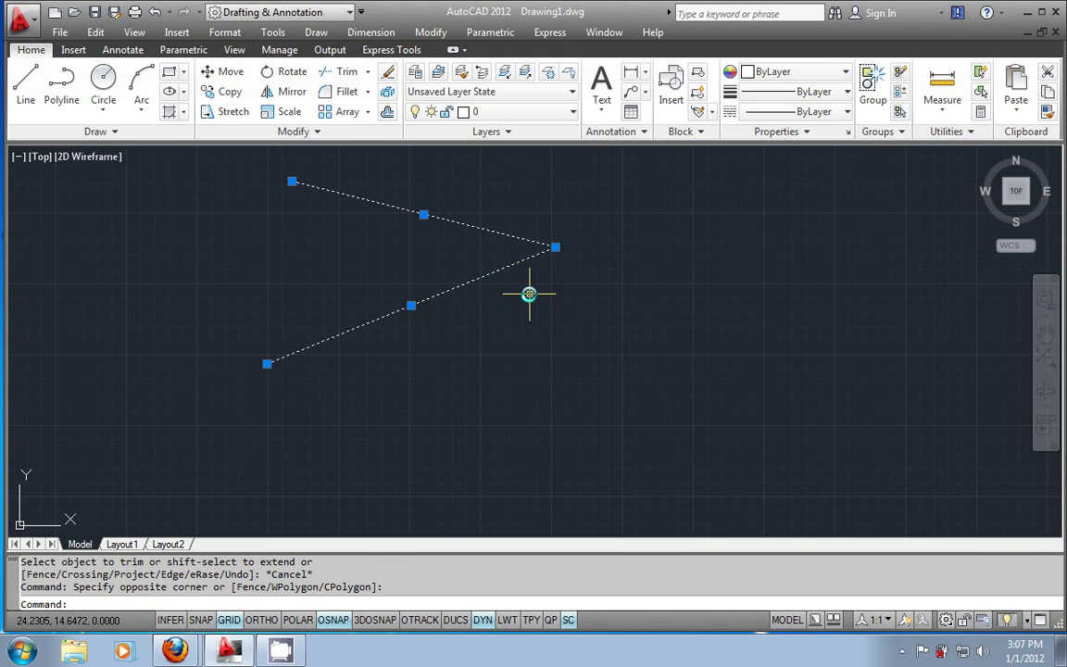
key("Delete")
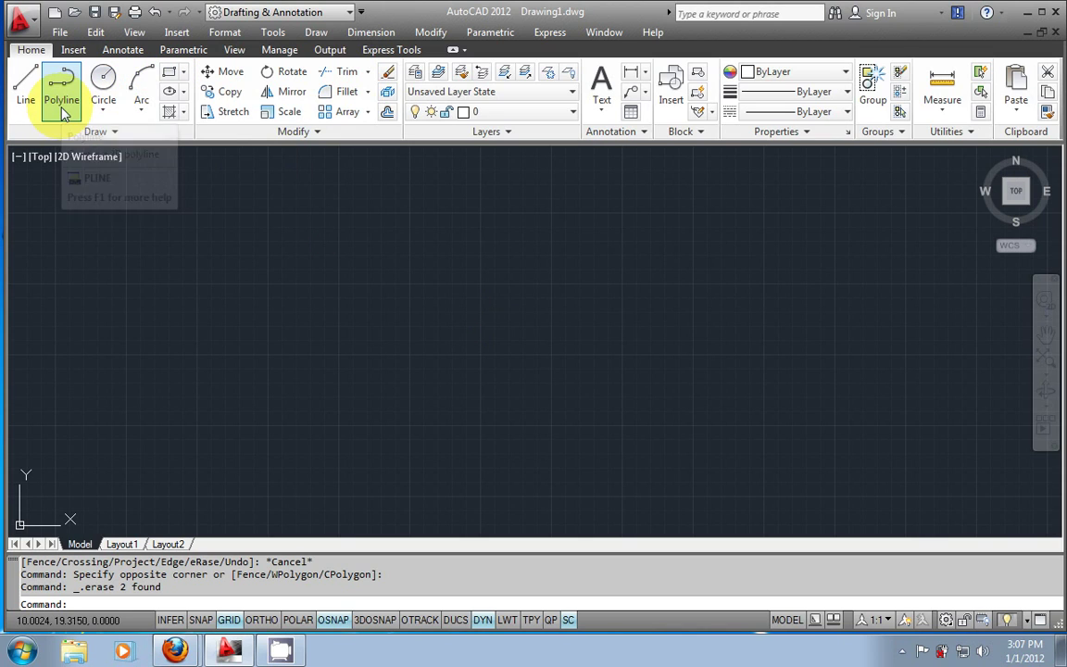
Draw a rectangle about 10.8 units wide and 4.9 high, with its lower-right corner at about 27.3, 10.8.
left_click(169, 72)
left_click(308, 263)
left_click(616, 402)
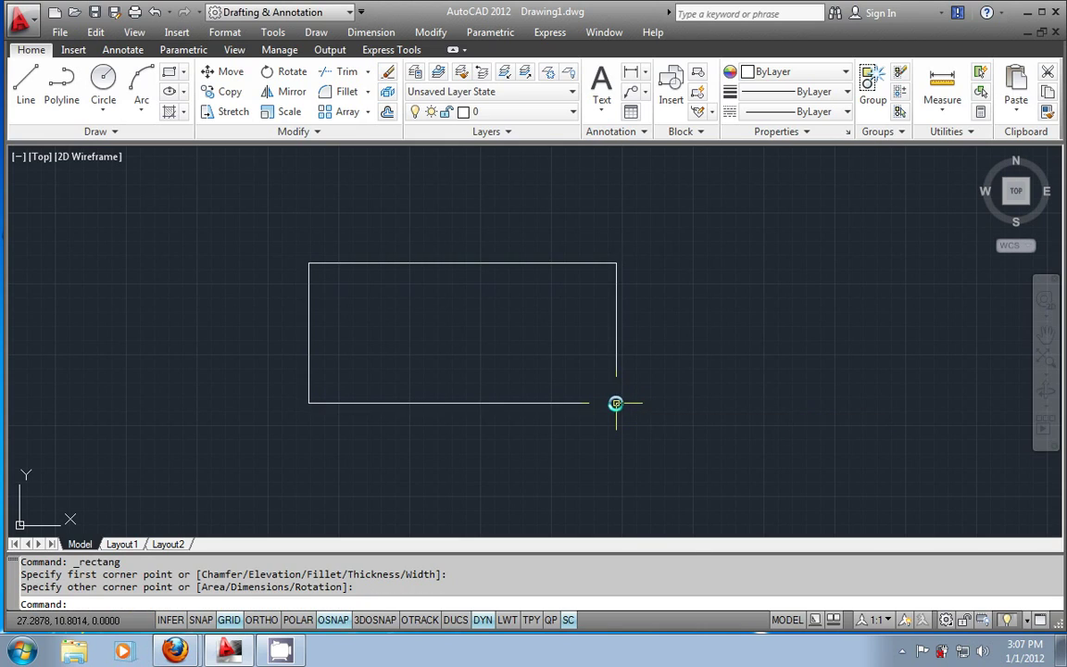
key("Escape")
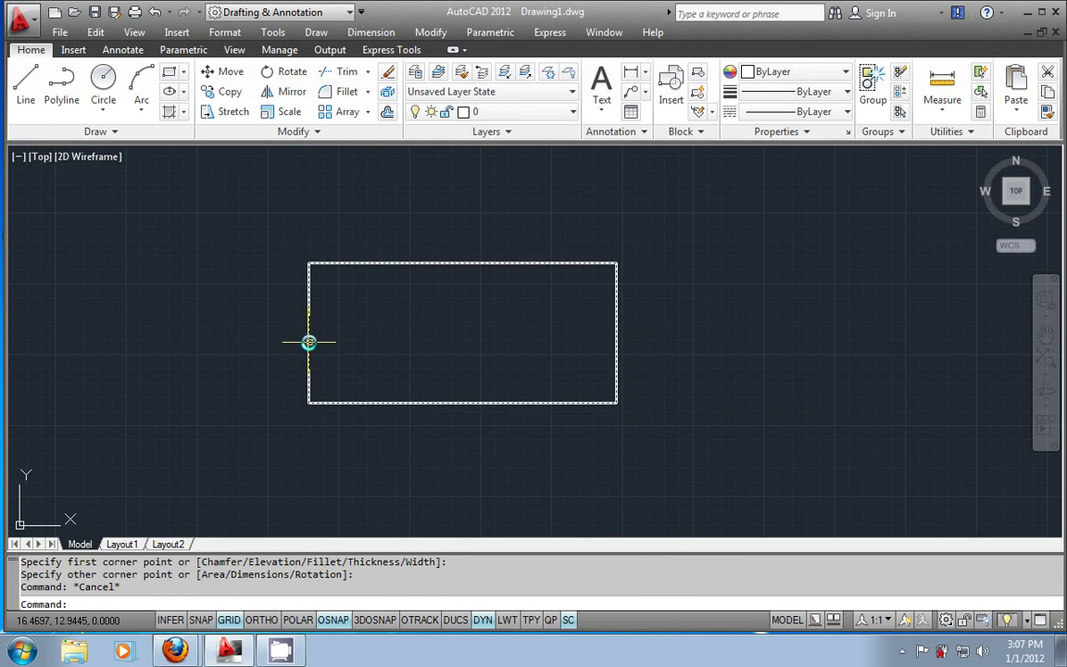
Explode the rectangle into separate lines.
left_click(374, 264)
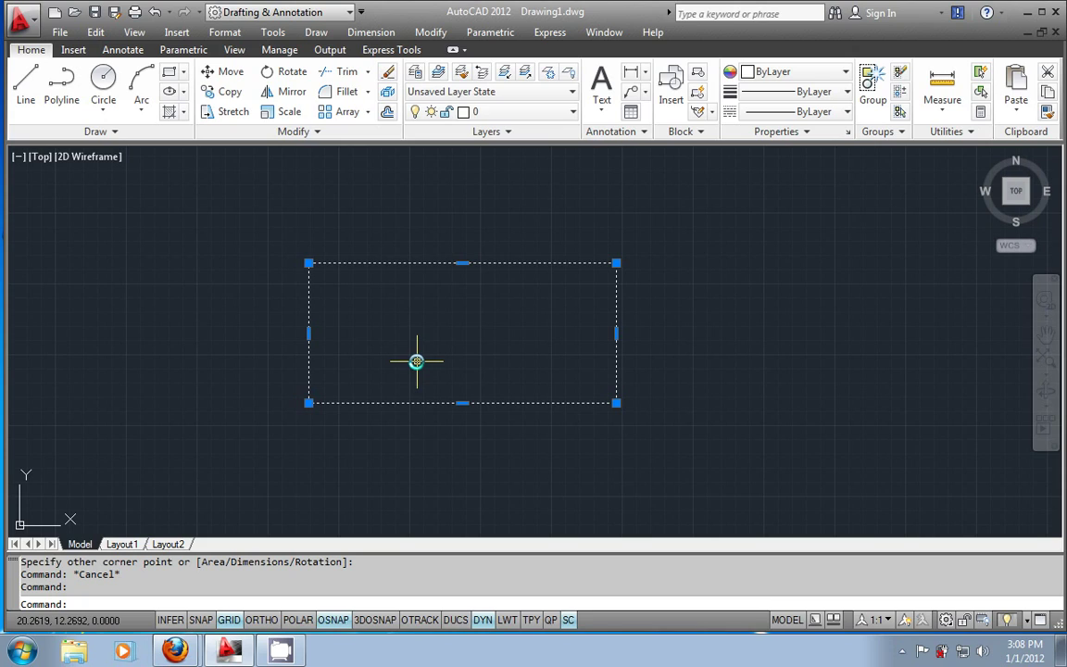
type("explod")
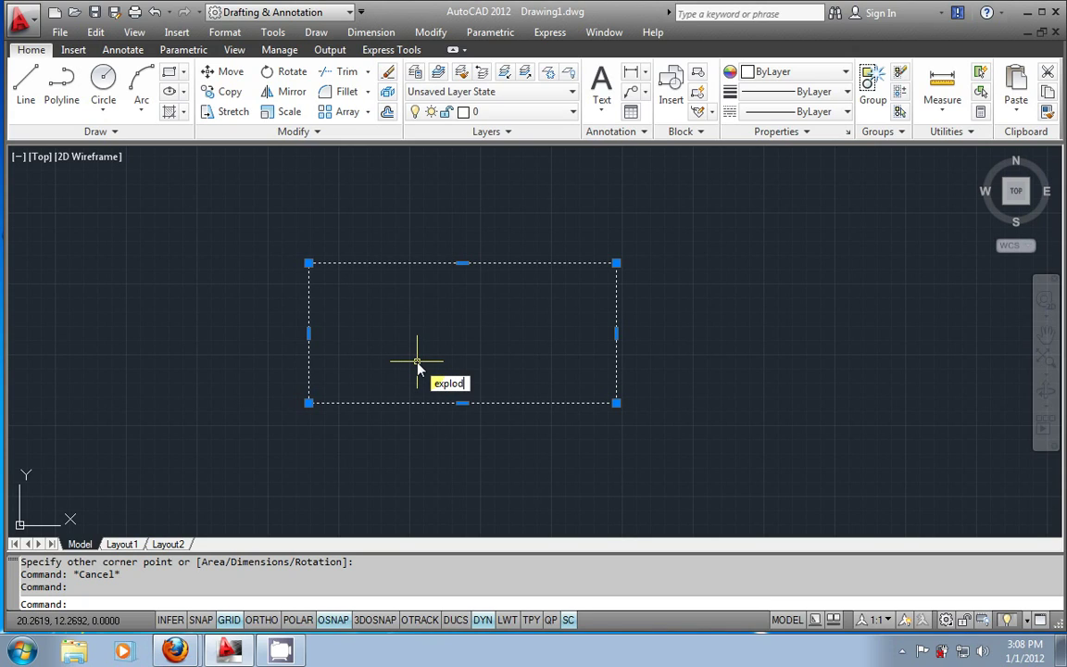
type("e")
key("Return")
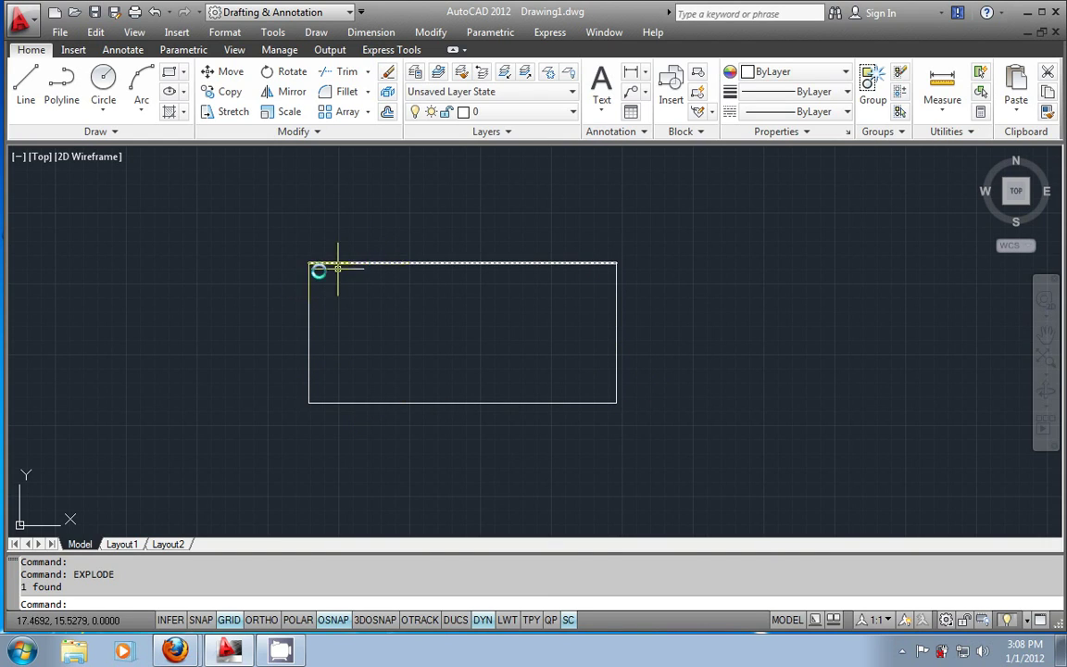
Join the four separate sides of the rectangle into a single polyline.
left_click(263, 231)
left_click(680, 419)
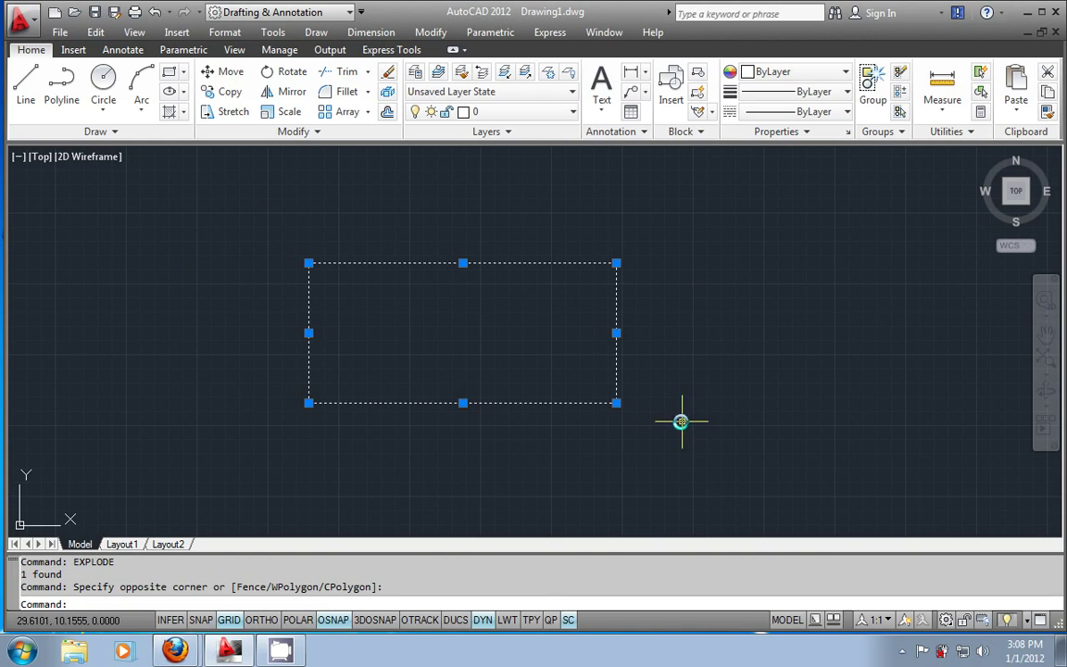
type("JOIN")
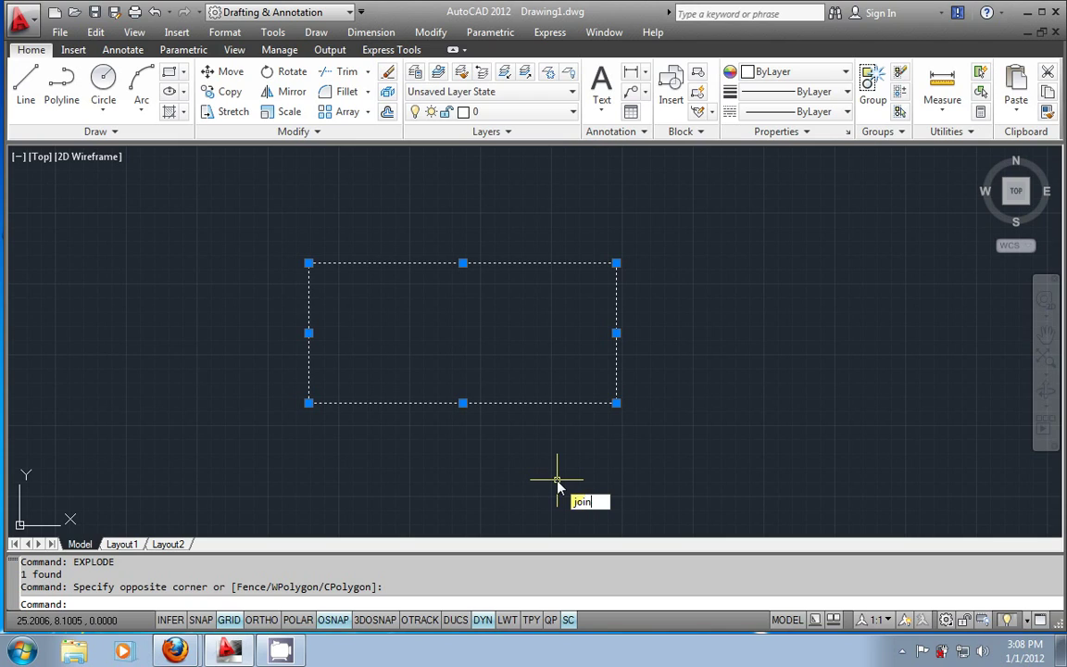
key("Return")
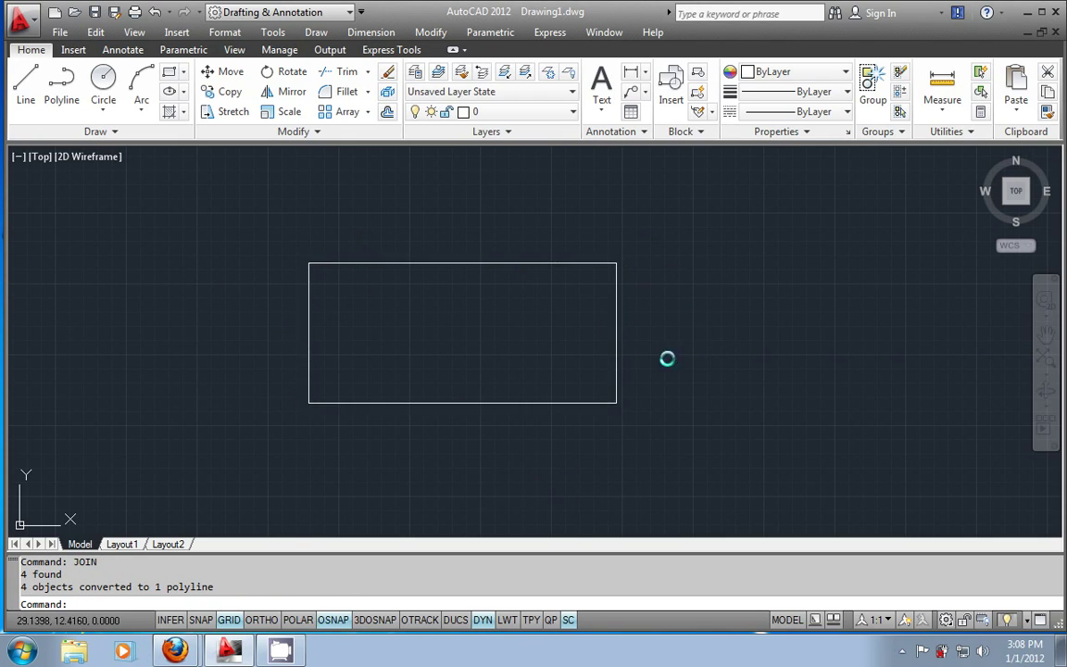
Erase the joined rectangle and draw a single steep line descending to the right from about 16.3, 15.3 to about 19.3, 9.0.
left_click(542, 404)
key("Delete")
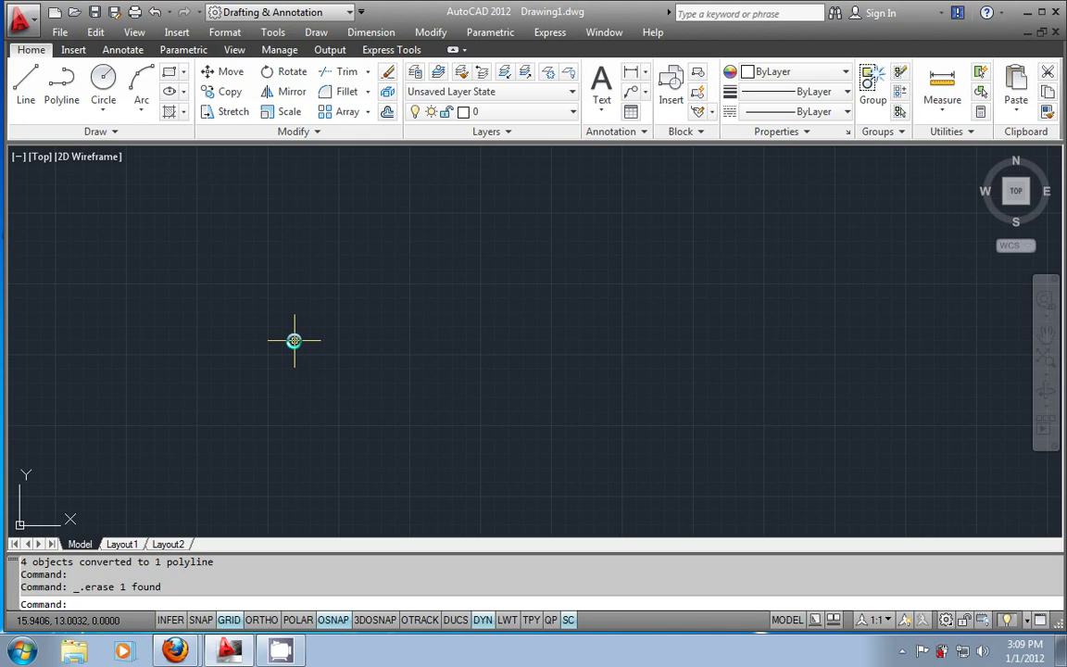
left_click(29, 119)
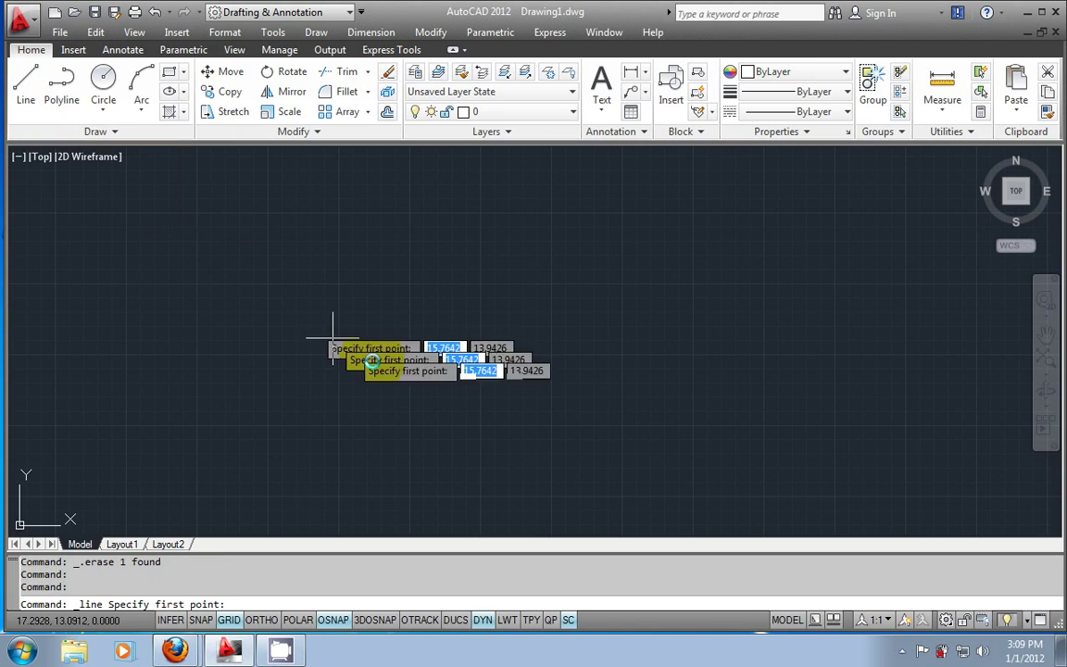
left_click(303, 275)
left_click(389, 453)
key("Escape")
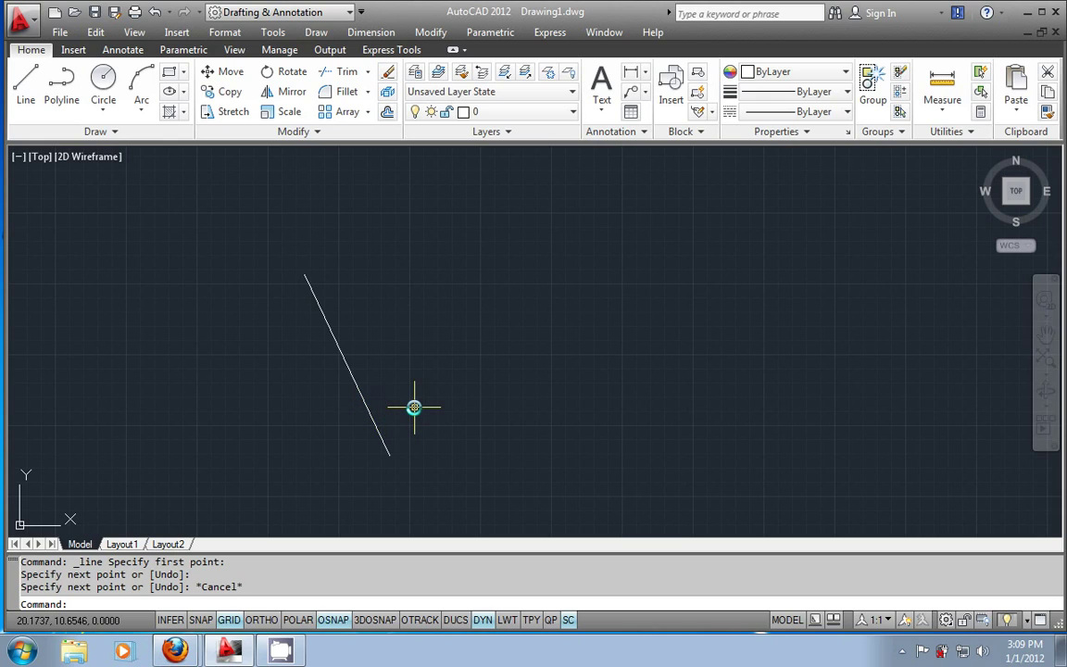
Offset the steep line to its right side by a distance of 3.
type("O")
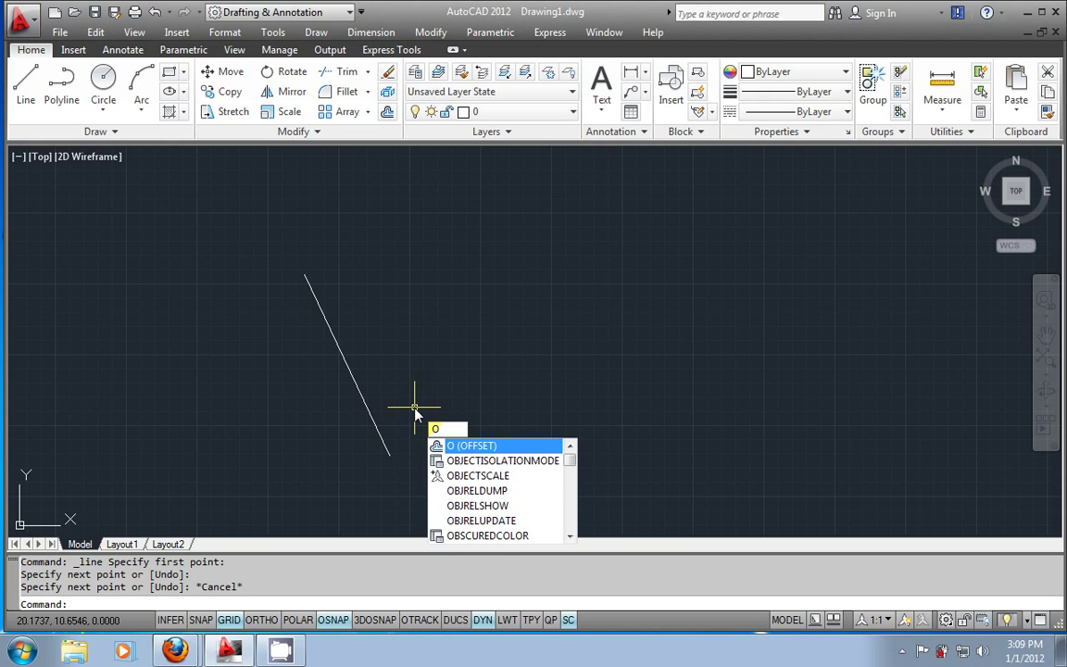
key("Return")
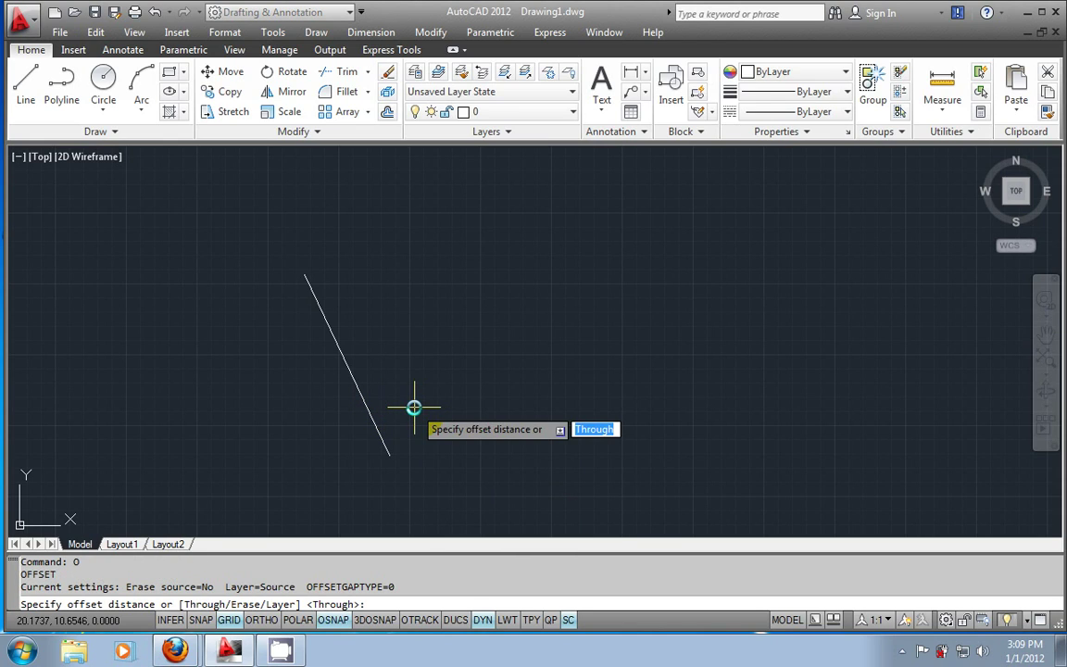
type("3")
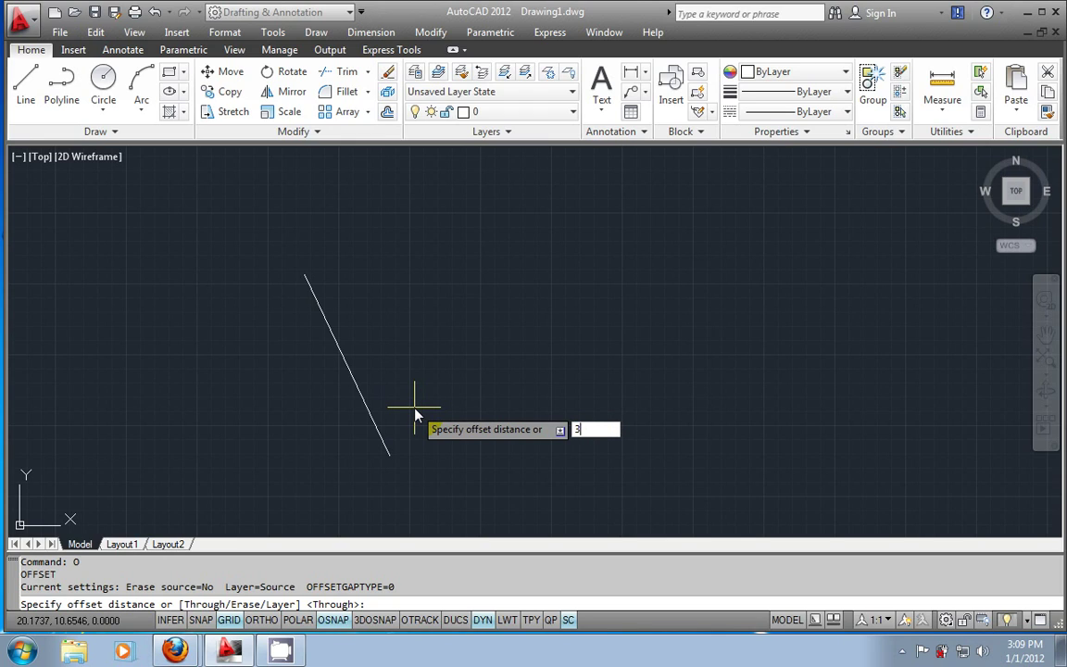
key("Return")
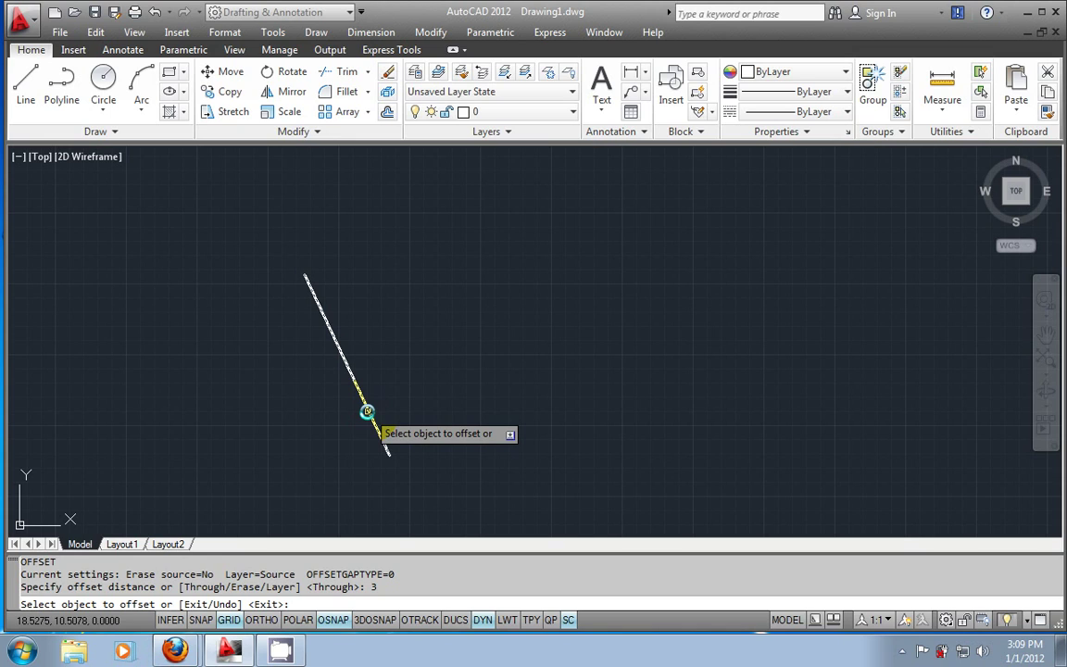
left_click(367, 410)
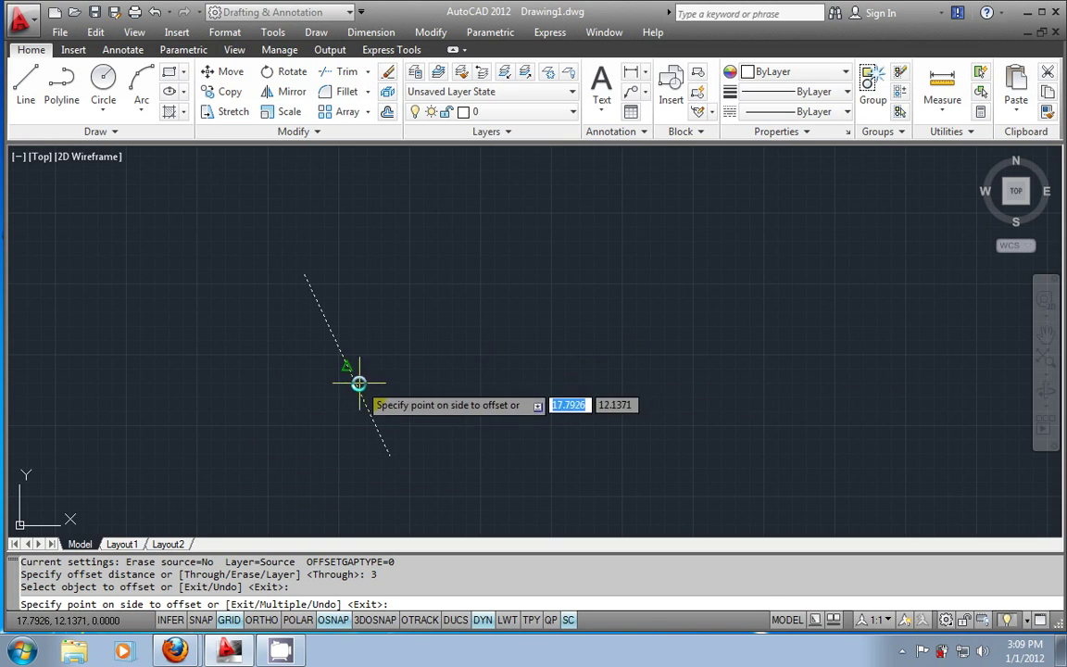
left_click(952, 289)
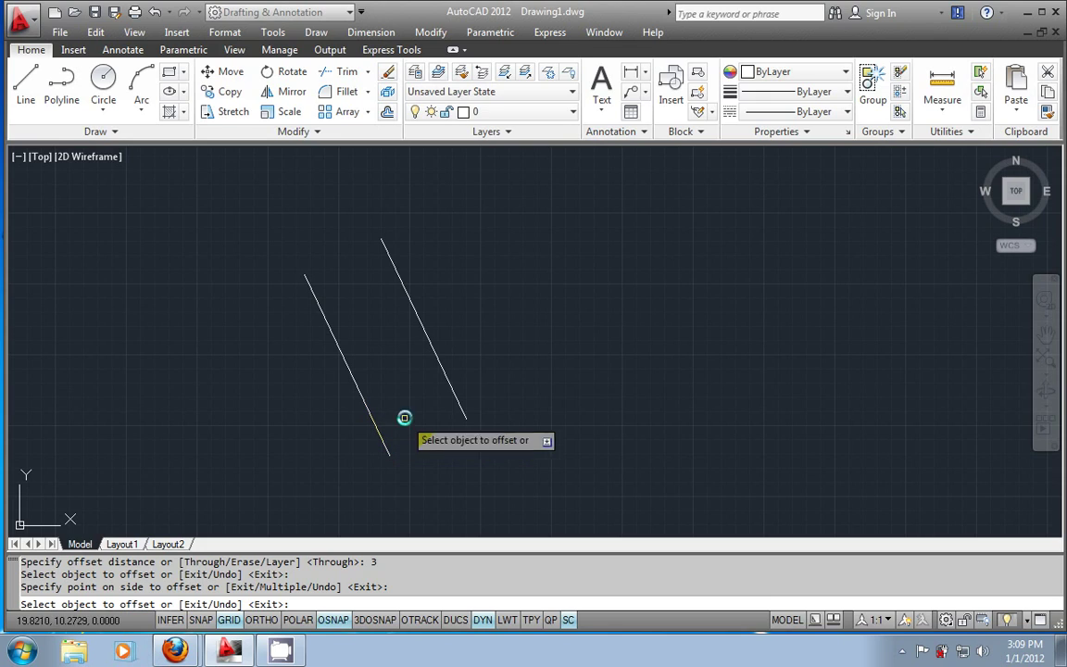
Create three more parallel copies to the right at the same offset distance of 3, each offset from the newest line.
left_click(442, 373)
left_click(546, 341)
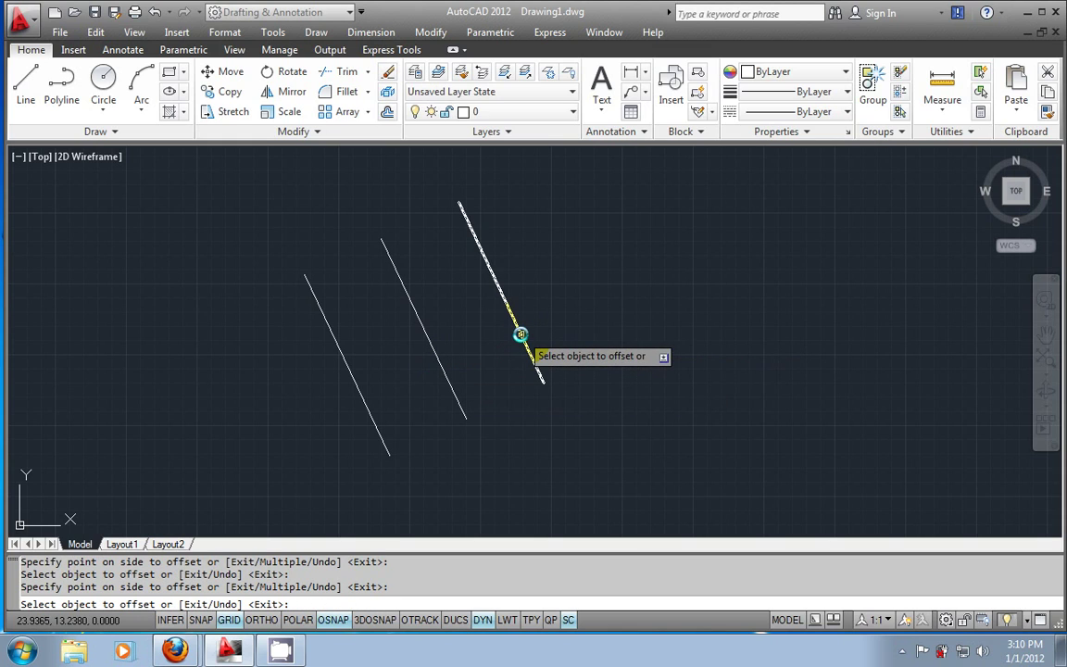
left_click(521, 334)
left_click(609, 305)
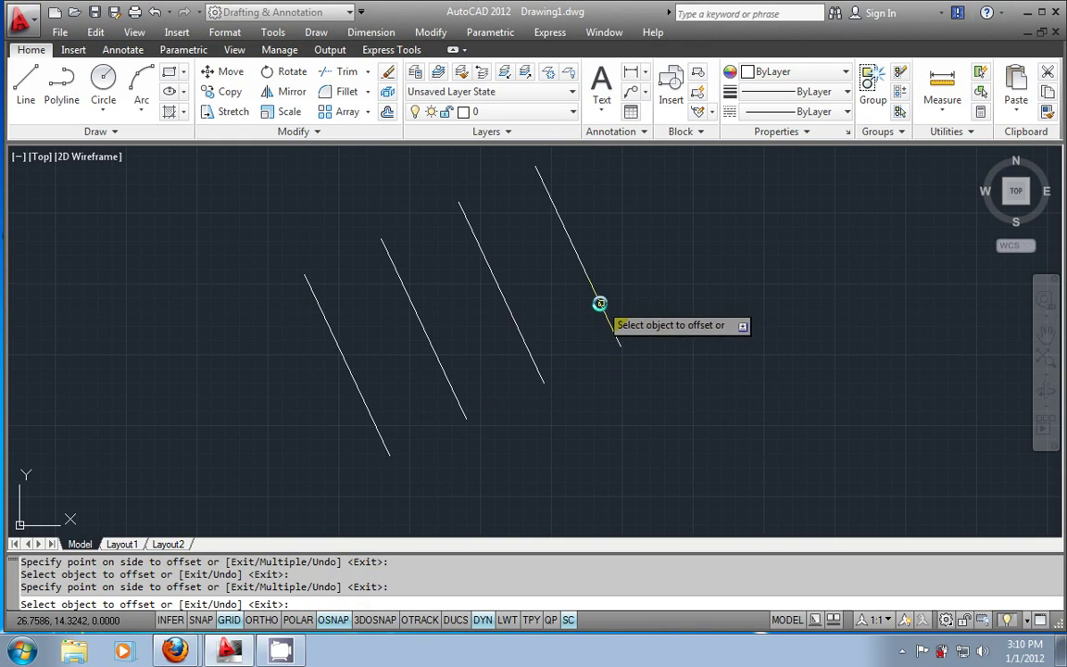
left_click(596, 297)
left_click(666, 286)
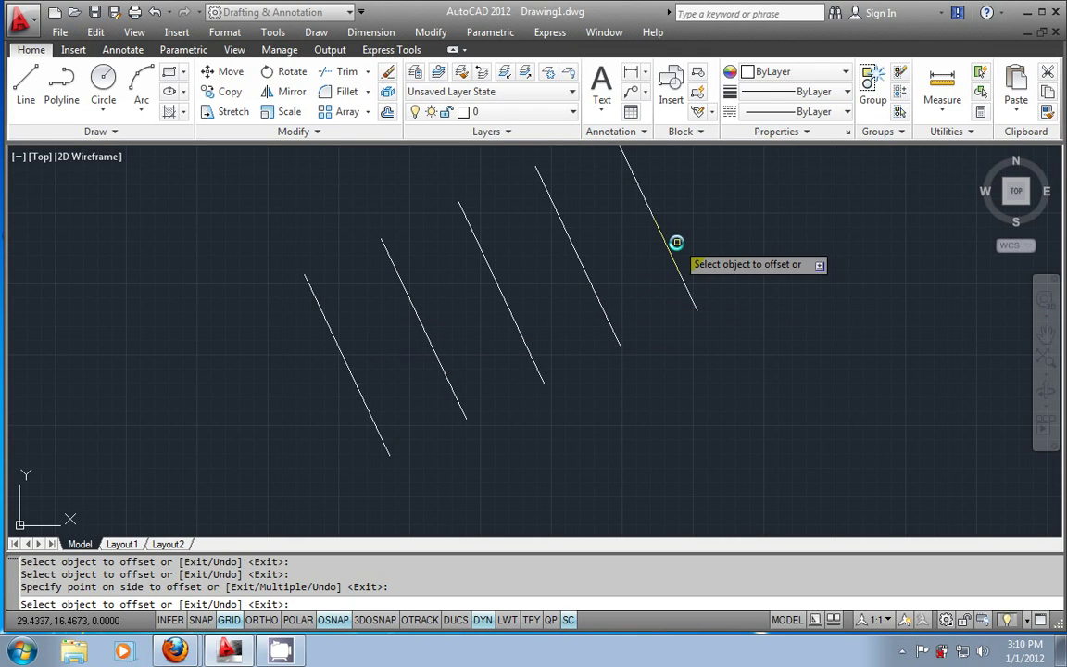
key("Escape")
Erase all five parallel lines from the drawing.
left_click(721, 189)
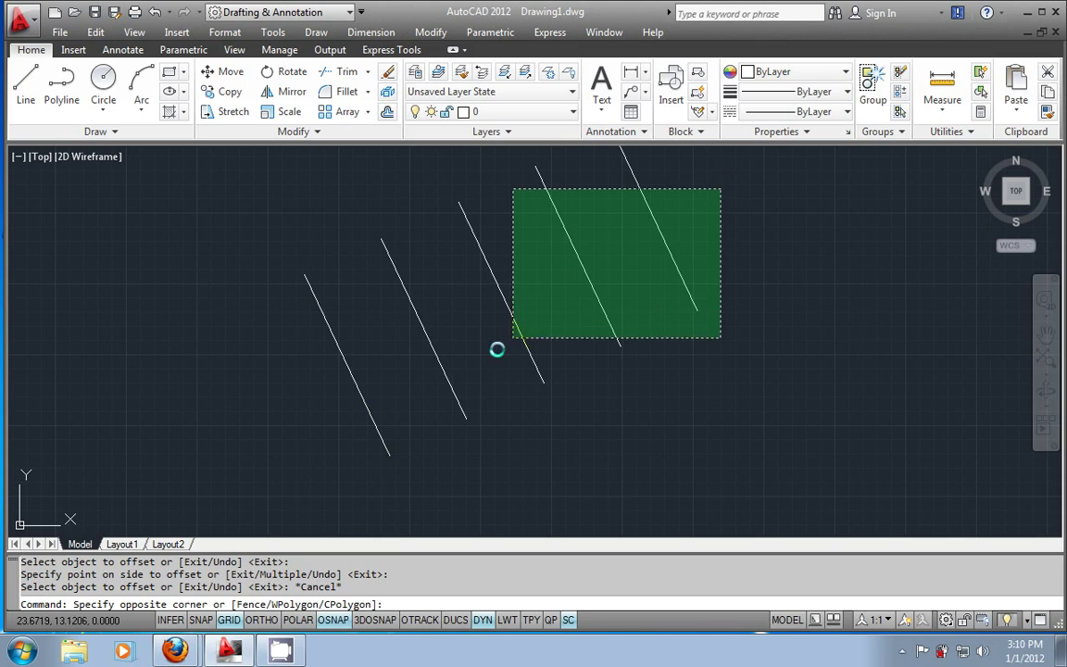
left_click(319, 458)
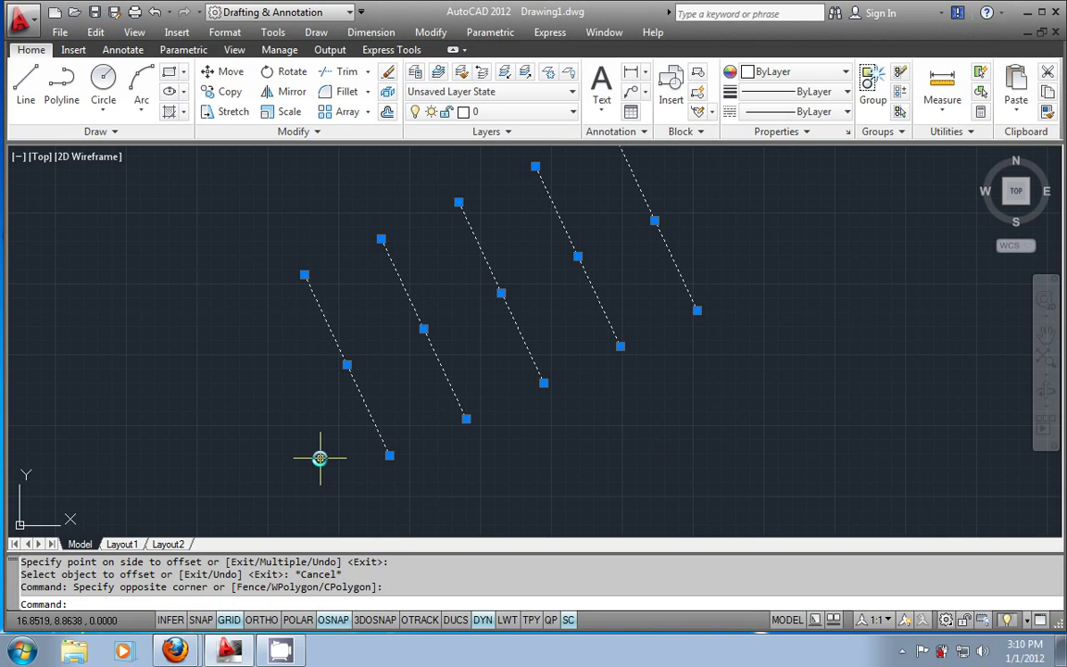
key("Delete")
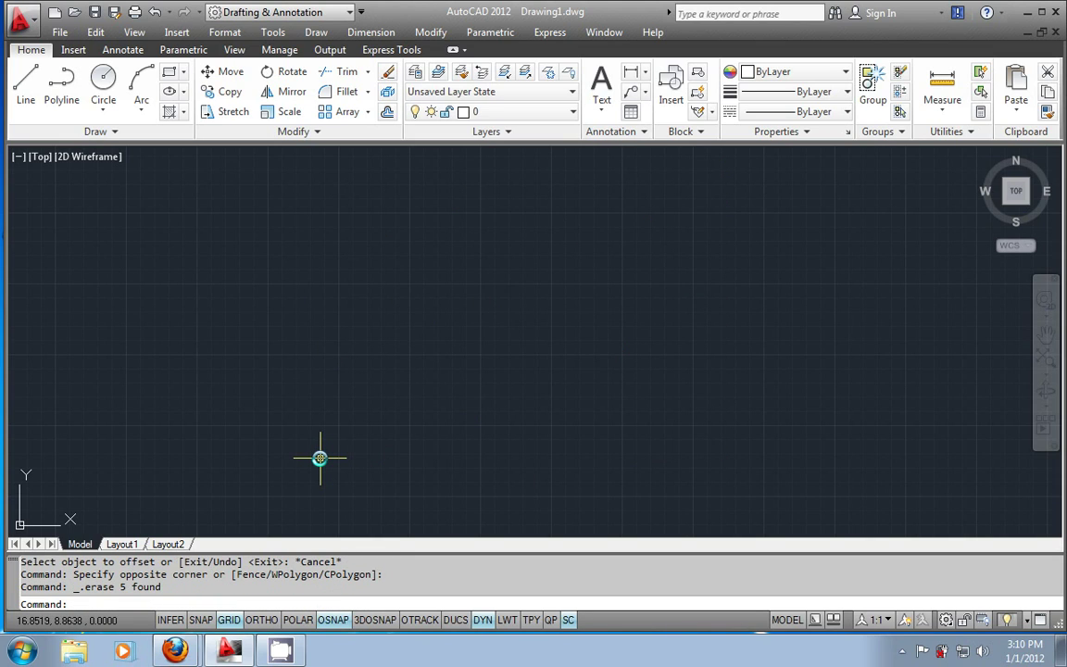